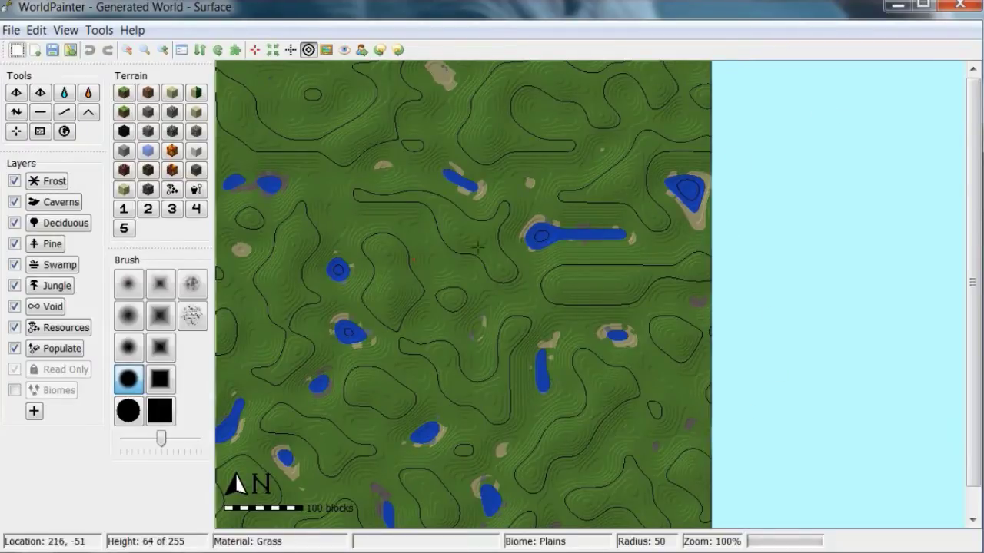
Step: Start a new world from the File menu and widen its settings dialog for a bigger preview
{"action": "left_click", "coordinate": [194, 213]}
{"action": "left_click", "coordinate": [10, 30]}
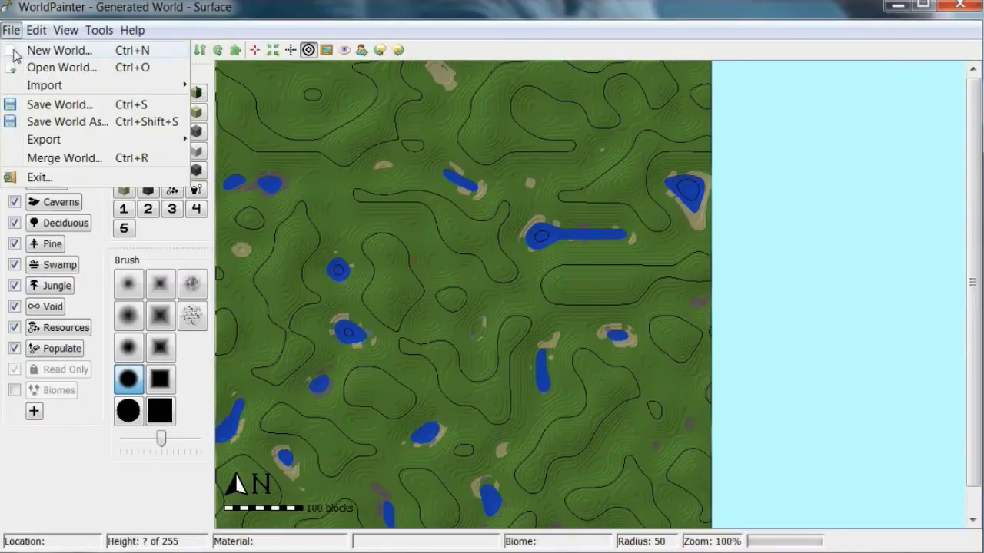
{"action": "left_click", "coordinate": [16, 52]}
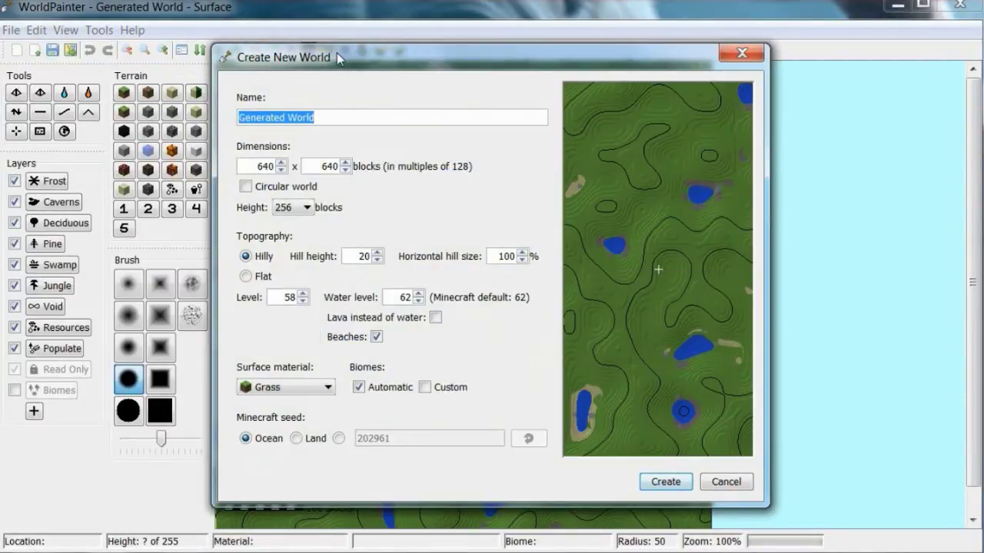
{"action": "left_click_drag", "start_coordinate": [337, 53], "coordinate": [356, 59]}
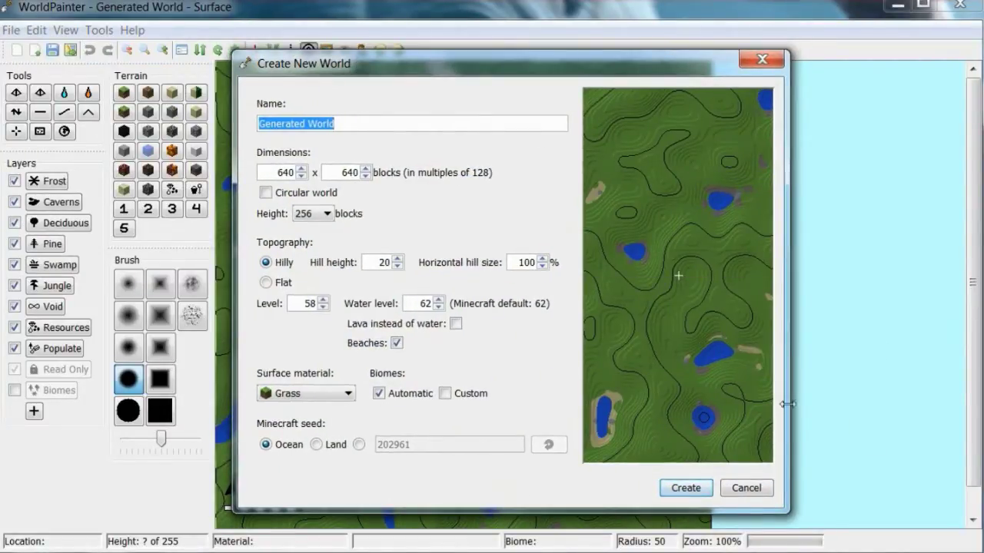
{"action": "left_click_drag", "start_coordinate": [787, 404], "coordinate": [953, 404]}
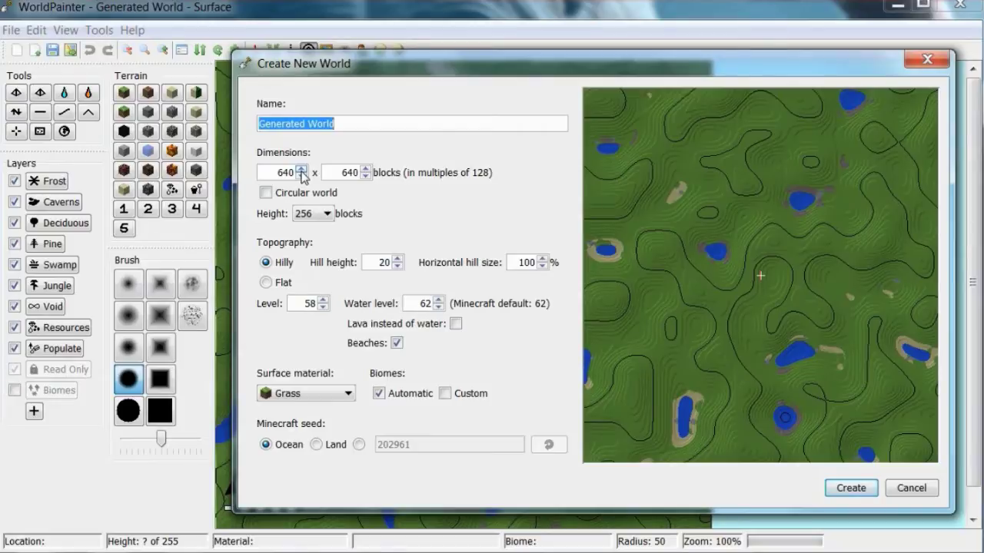
Step: Set the world width and height to 320 and make the world circular
{"action": "key", "text": "Tab"}
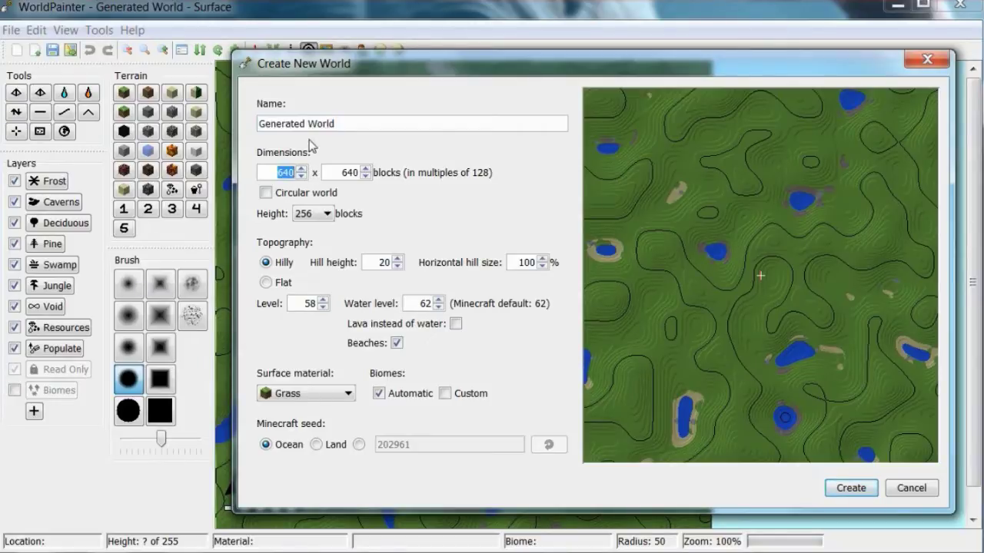
{"action": "type", "text": "320"}
{"action": "left_click", "coordinate": [343, 172]}
{"action": "double_click", "coordinate": [351, 172]}
{"action": "type", "text": "320"}
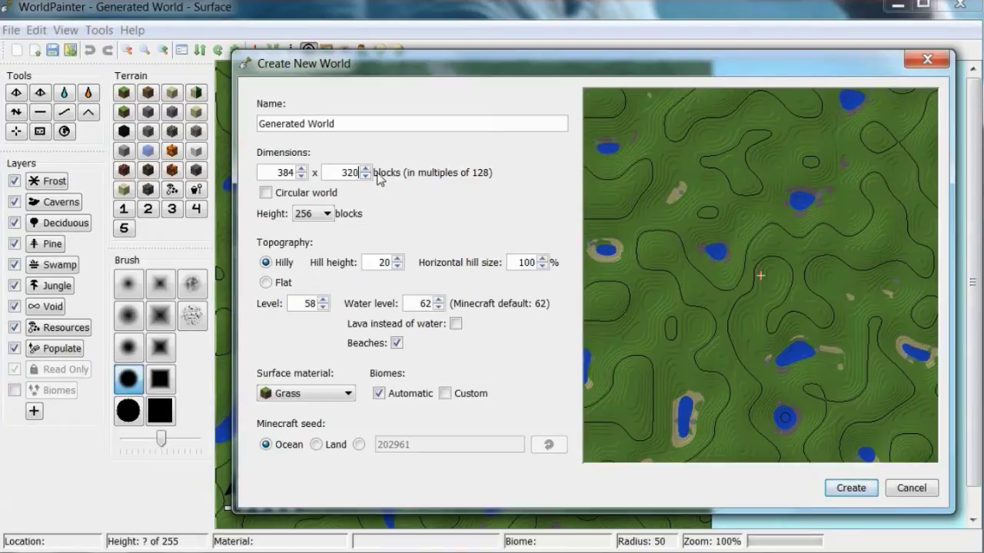
{"action": "left_click", "coordinate": [265, 198]}
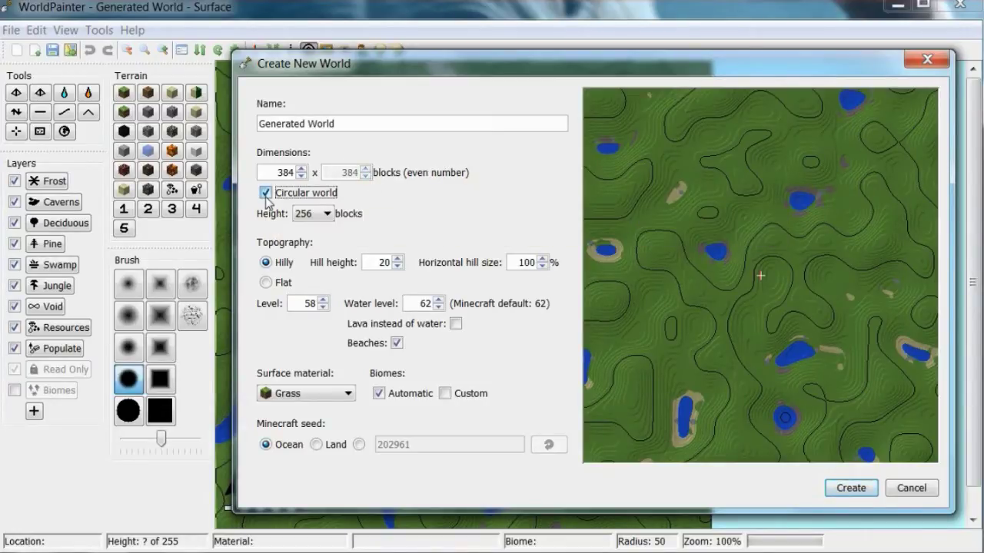
{"action": "left_click", "coordinate": [266, 198]}
{"action": "left_click", "coordinate": [266, 199]}
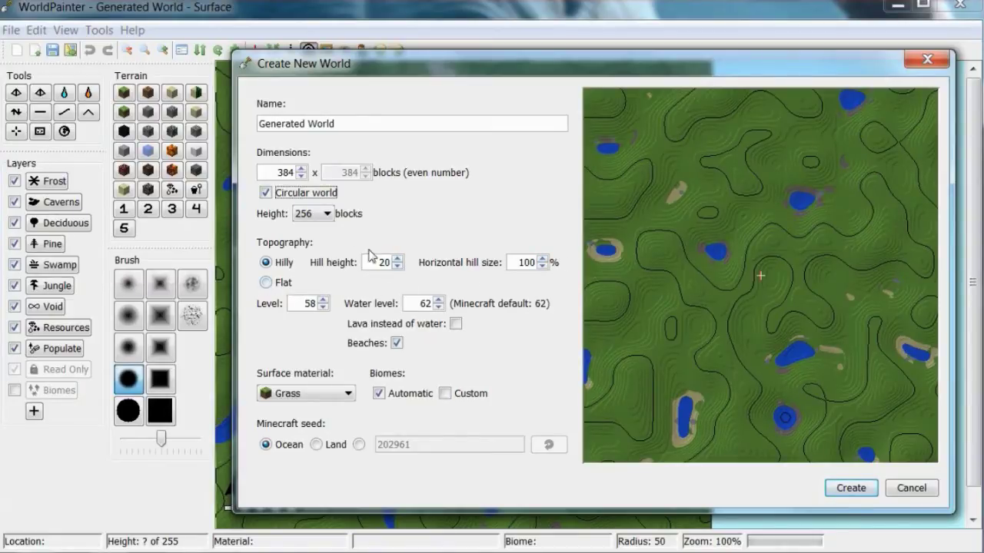
Step: Lower the water level to 0
{"action": "left_click", "coordinate": [425, 303]}
{"action": "type", "text": "0"}
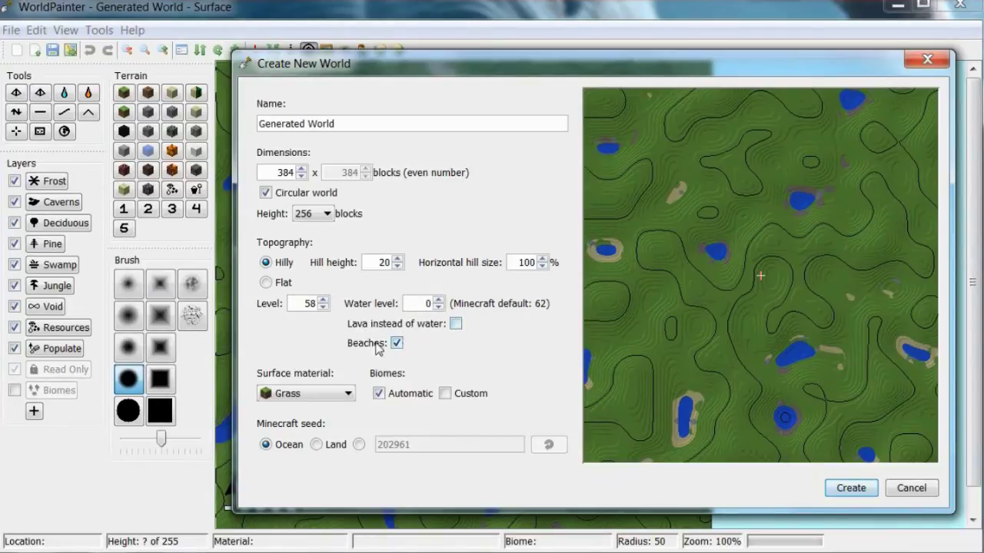
{"action": "left_click", "coordinate": [345, 398]}
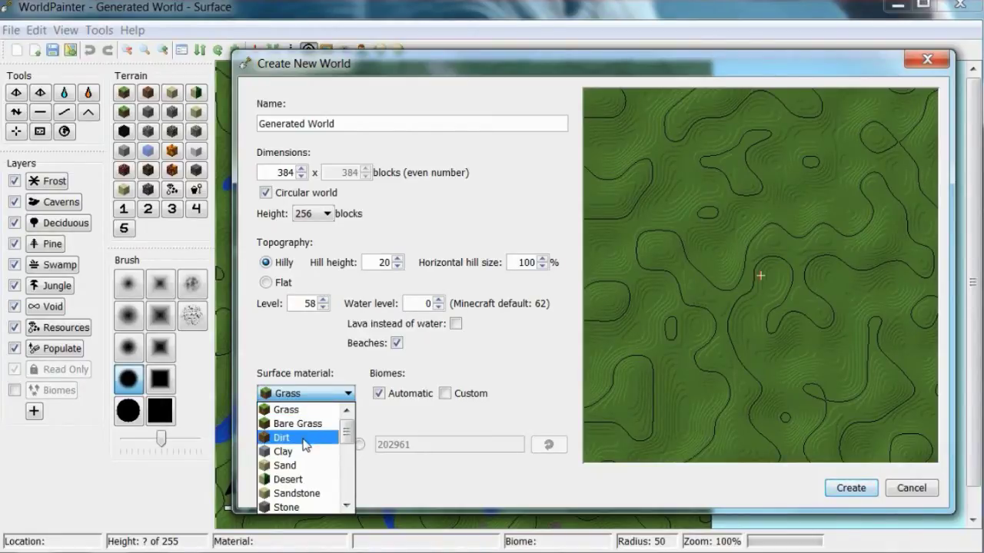
Step: Scroll the surface material list and choose Bare Grass
{"action": "scroll", "coordinate": [305, 445], "scroll_direction": "down", "scroll_amount": 1}
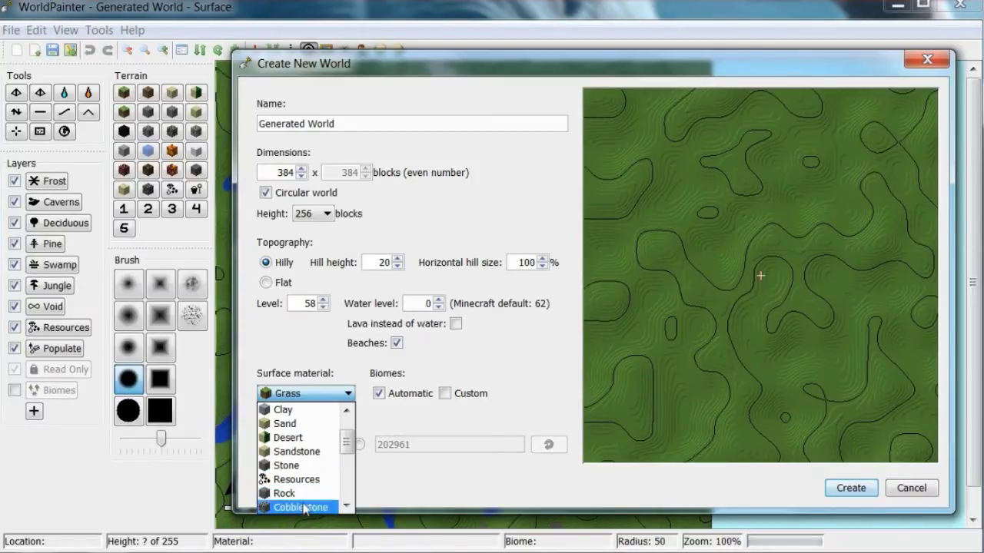
{"action": "scroll", "coordinate": [305, 482], "scroll_direction": "down", "scroll_amount": 3}
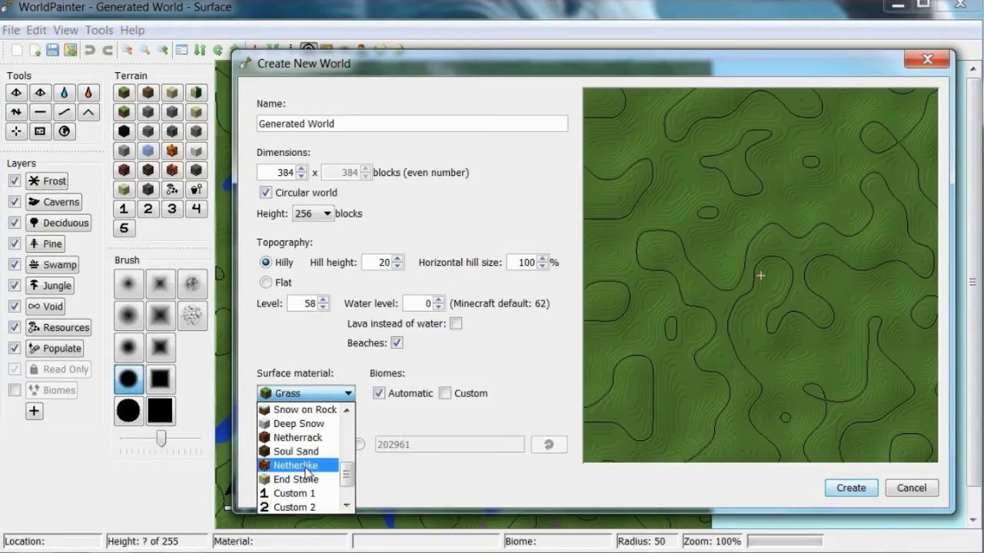
{"action": "scroll", "coordinate": [305, 473], "scroll_direction": "up", "scroll_amount": 1}
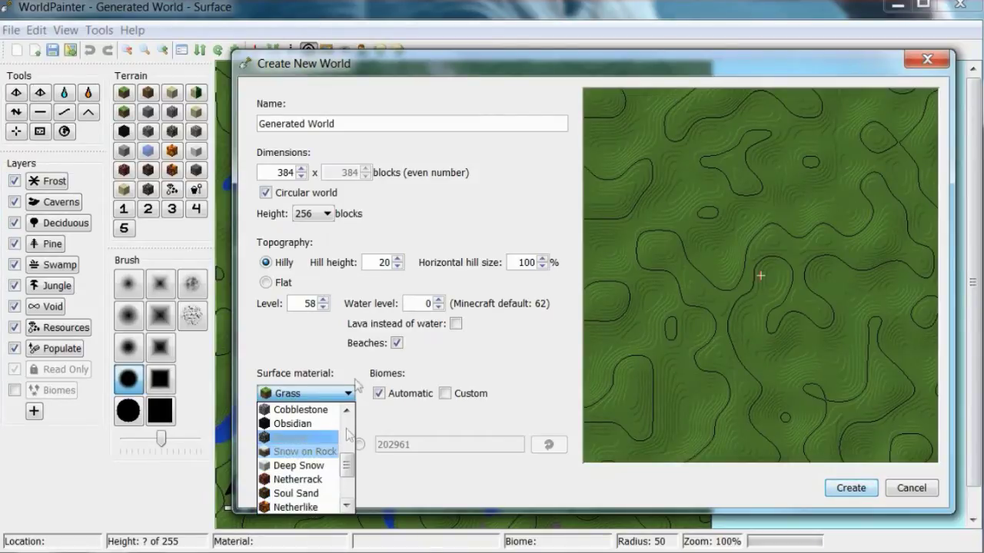
{"action": "scroll", "coordinate": [339, 419], "scroll_direction": "up", "scroll_amount": 3}
{"action": "left_click", "coordinate": [317, 425]}
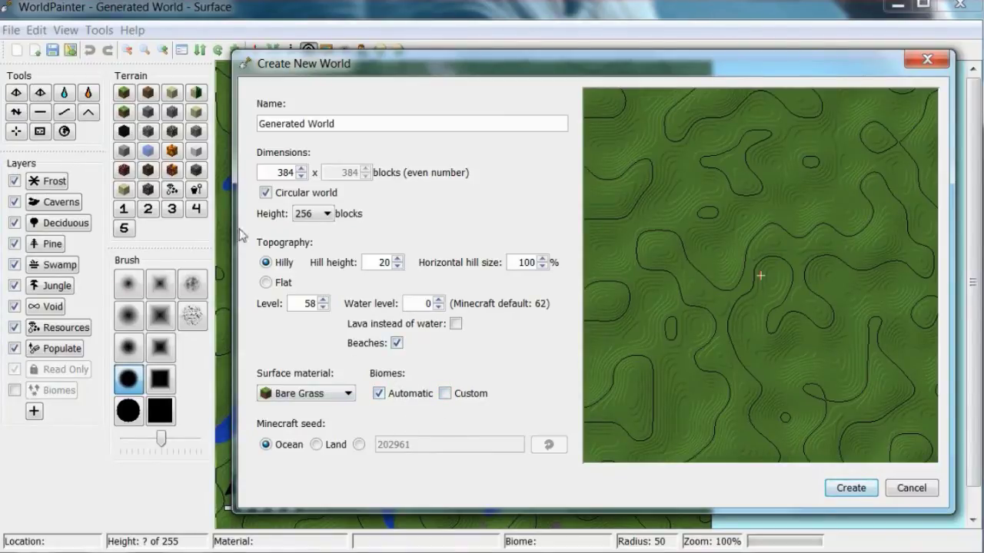
Step: Switch the seed to Land, name the world MyWorldCustom1 and create it
{"action": "left_click", "coordinate": [333, 451]}
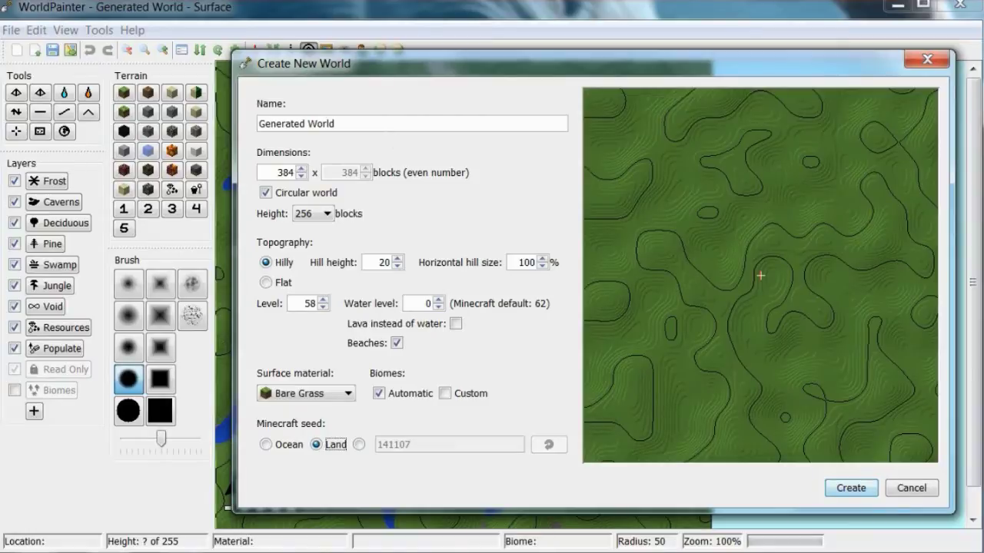
{"action": "key", "text": "ctrl+a"}
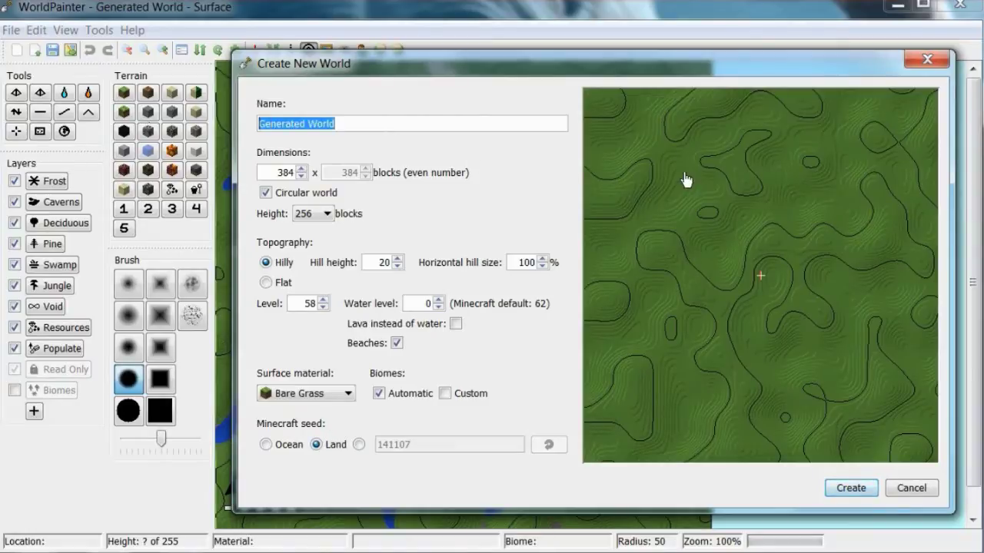
{"action": "type", "text": "MyWOrld"}
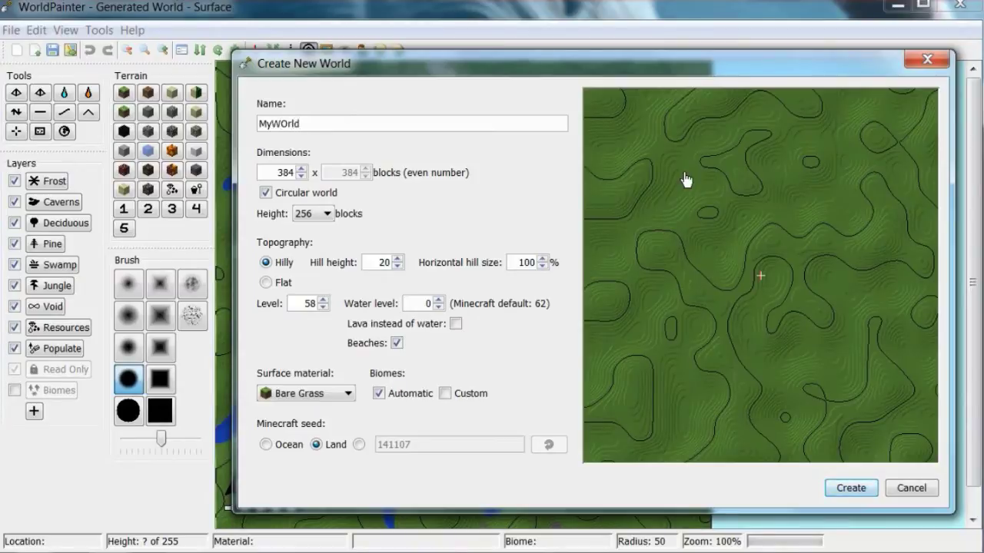
{"action": "key", "text": "BackSpace"}
{"action": "key", "text": "BackSpace"}
{"action": "key", "text": "BackSpace"}
{"action": "key", "text": "BackSpace"}
{"action": "left_click", "coordinate": [855, 488]}
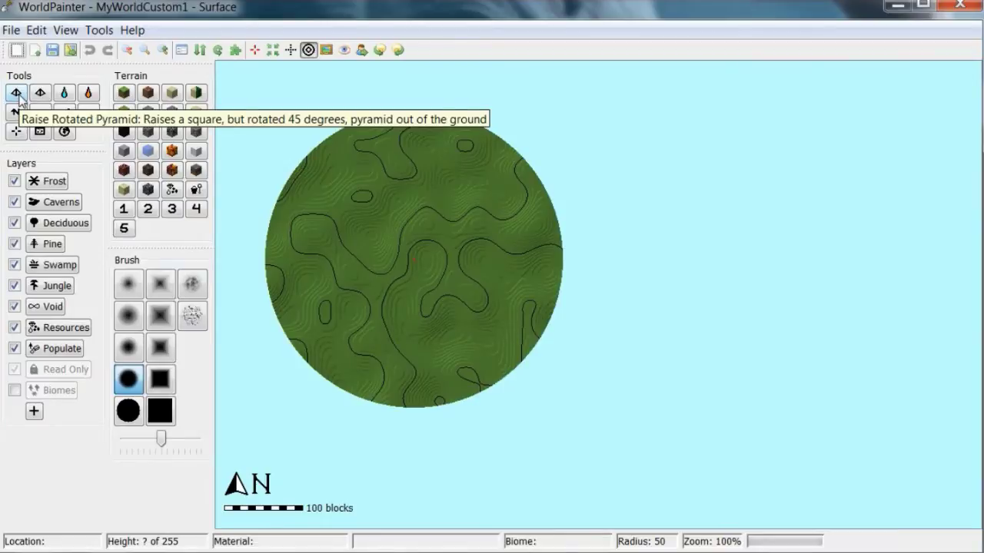
Step: Raise a square pyramid near the north edge and a rotated pyramid just west of it
{"action": "left_click", "coordinate": [40, 93]}
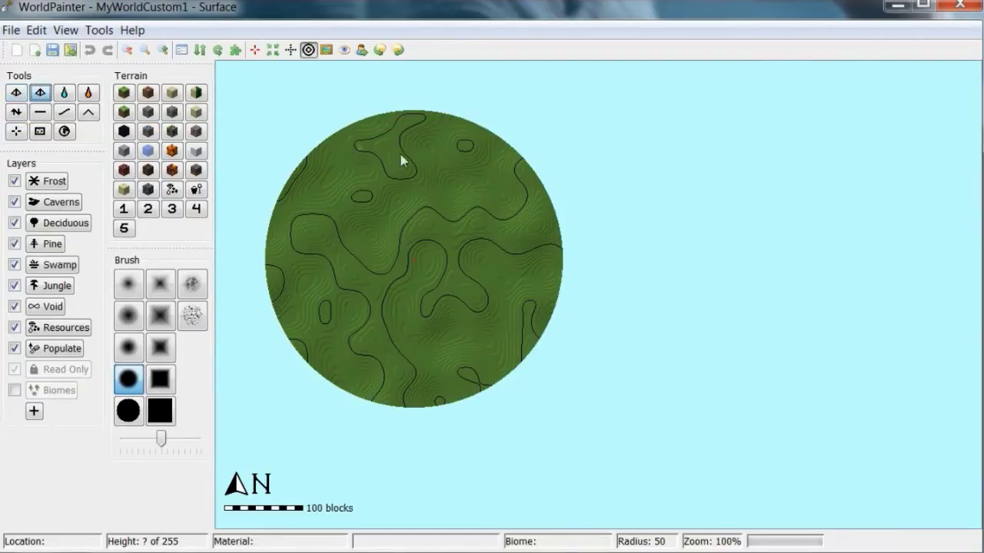
{"action": "left_click", "coordinate": [445, 158]}
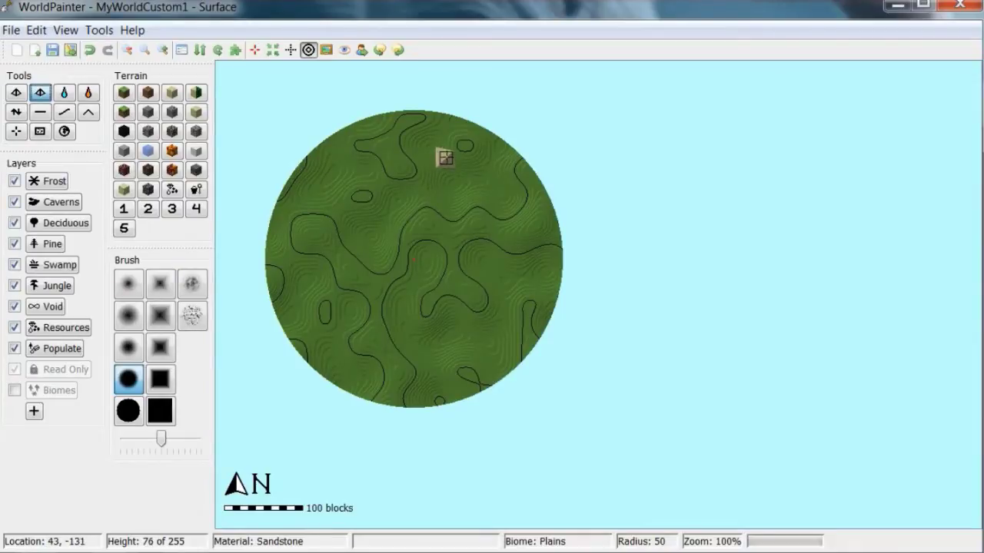
{"action": "left_click_drag", "start_coordinate": [445, 158], "coordinate": [445, 157]}
{"action": "left_click", "coordinate": [16, 92]}
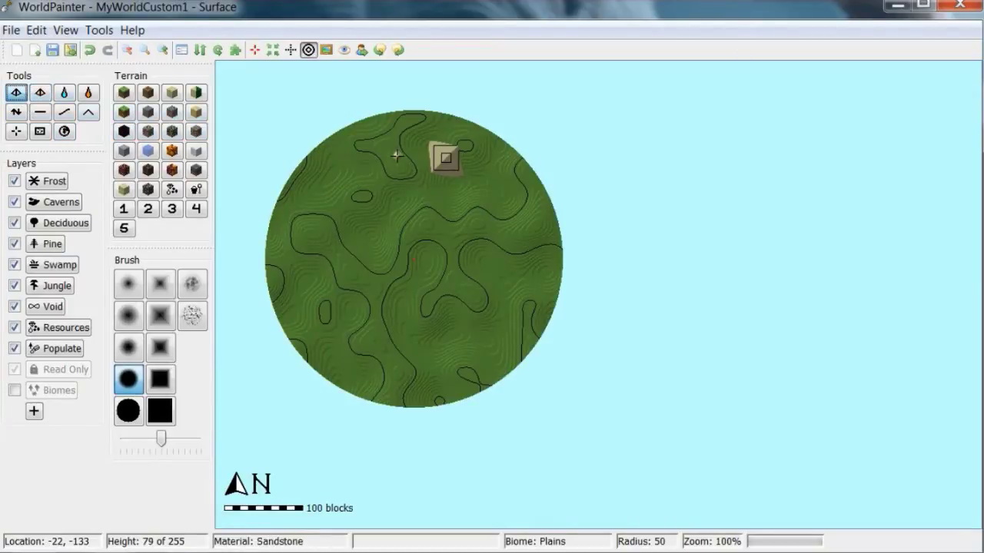
{"action": "left_click_drag", "start_coordinate": [396, 155], "coordinate": [396, 156]}
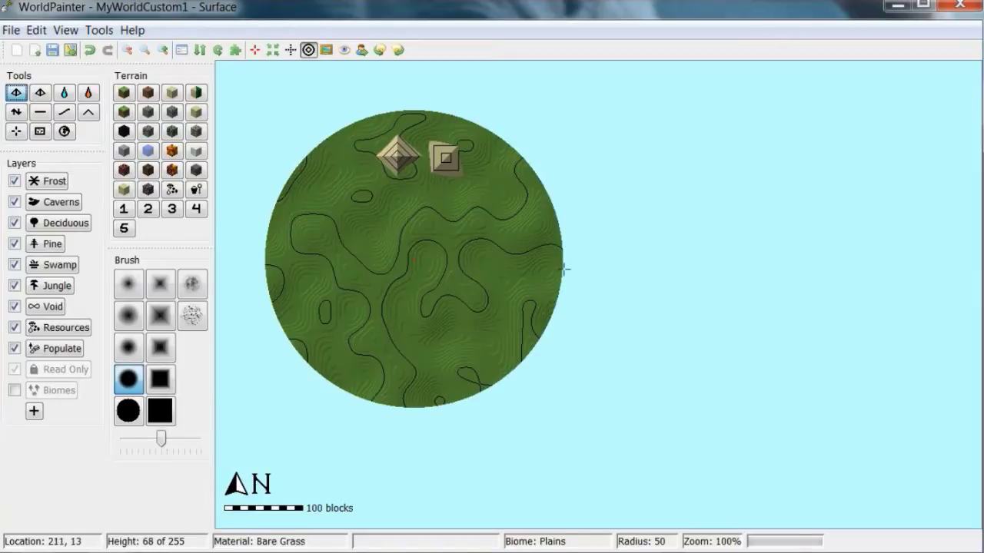
Step: Flood a small water pool below the pyramids, extending it eastward
{"action": "left_click", "coordinate": [65, 93]}
{"action": "left_click", "coordinate": [454, 185]}
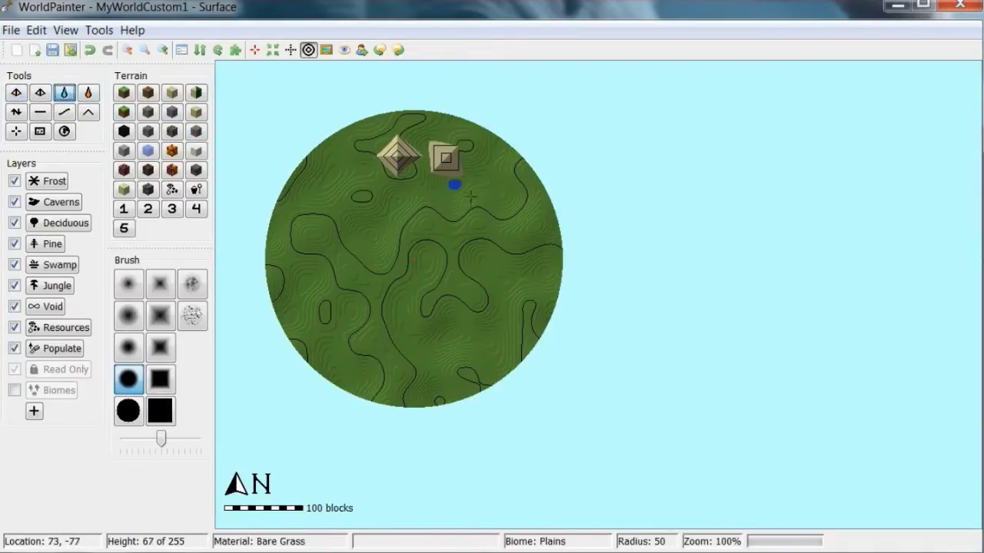
{"action": "left_click", "coordinate": [466, 184]}
{"action": "left_click", "coordinate": [476, 194]}
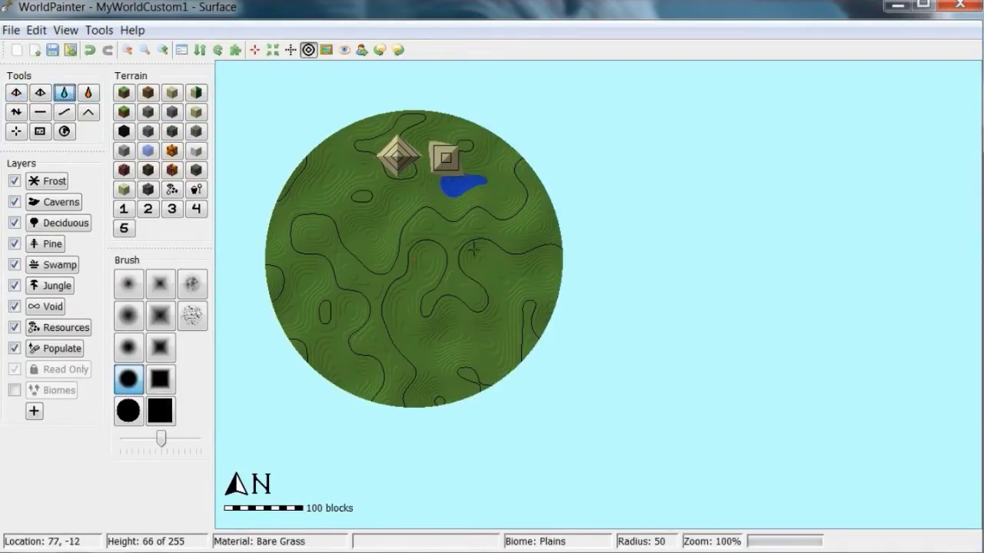
Step: Add a small lava patch near the pyramids and flood a small lake at the western edge
{"action": "left_click", "coordinate": [94, 92]}
{"action": "left_click", "coordinate": [496, 150]}
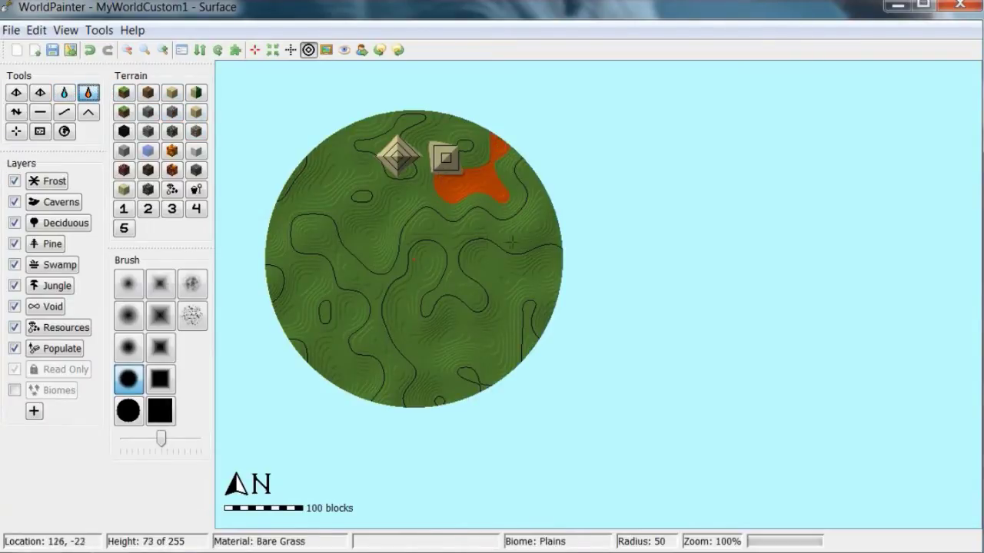
{"action": "left_click", "coordinate": [64, 92]}
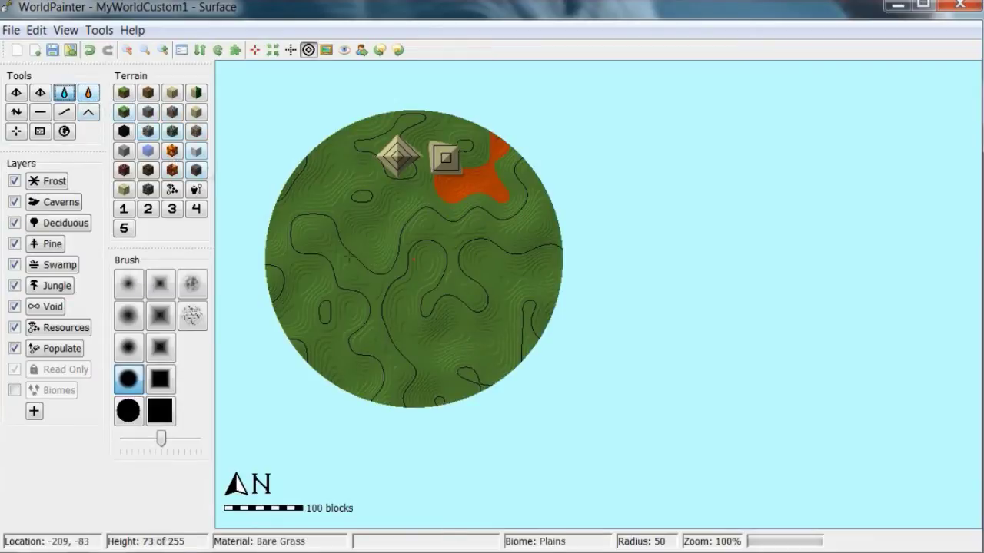
{"action": "left_click", "coordinate": [307, 283]}
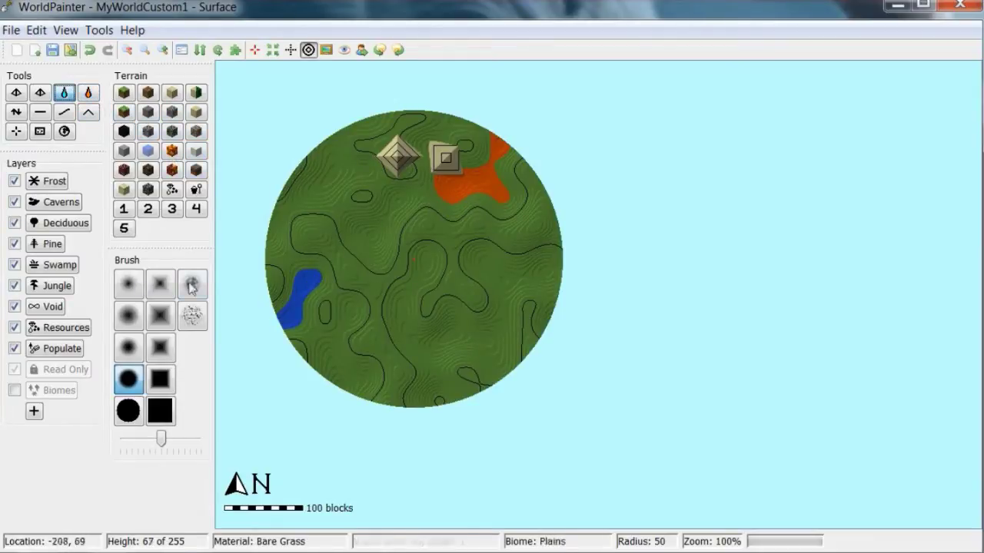
{"action": "left_click", "coordinate": [17, 114]}
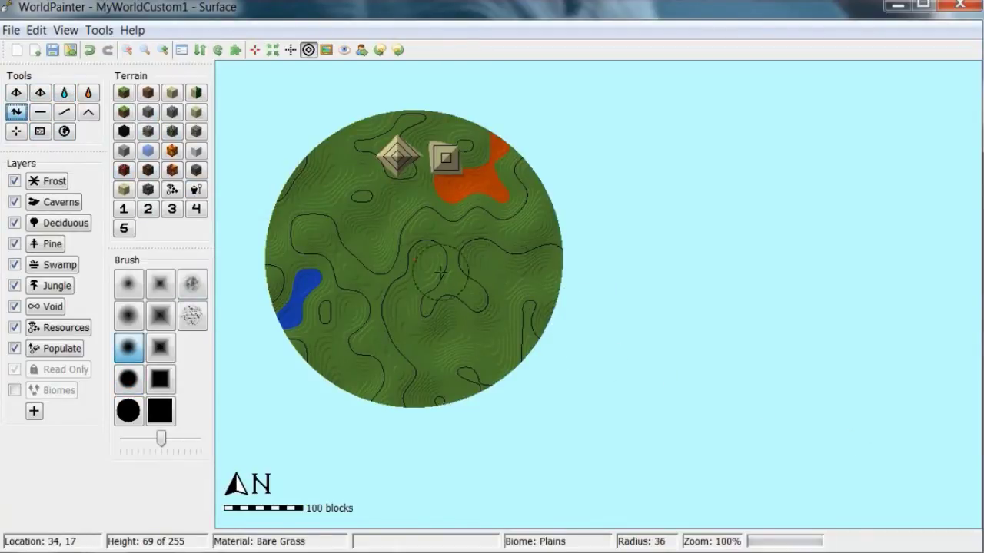
Step: Try the noisy brush, then settle on the round soft brush and enlarge it with the wheel
{"action": "scroll", "coordinate": [442, 273], "scroll_direction": "down", "scroll_amount": 5}
{"action": "scroll", "coordinate": [444, 273], "scroll_direction": "up", "scroll_amount": 5}
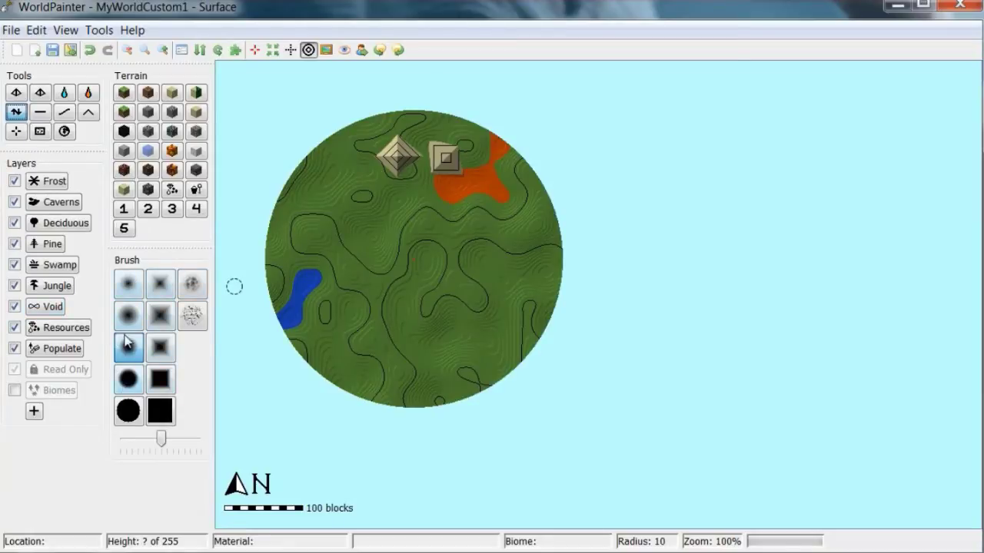
{"action": "left_click", "coordinate": [193, 289]}
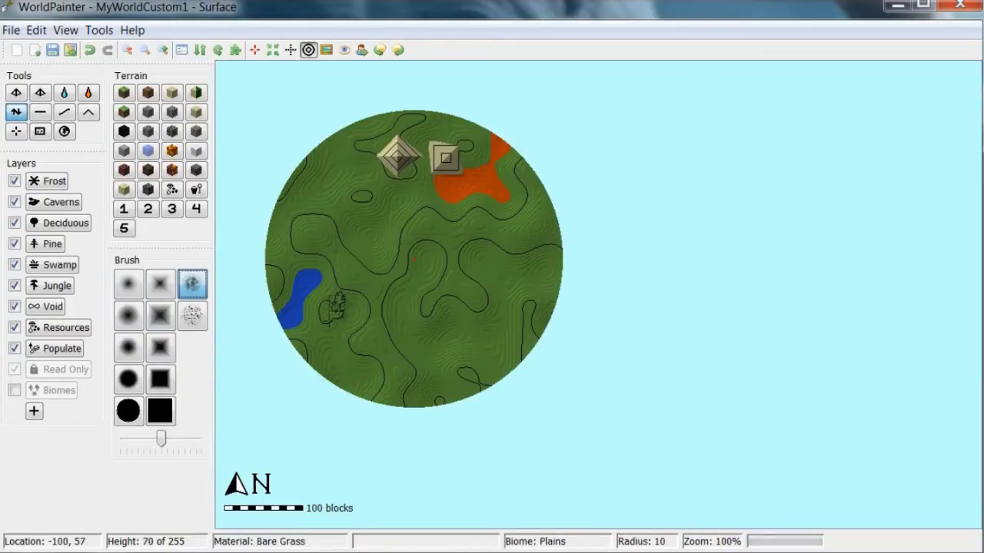
{"action": "left_click", "coordinate": [128, 348]}
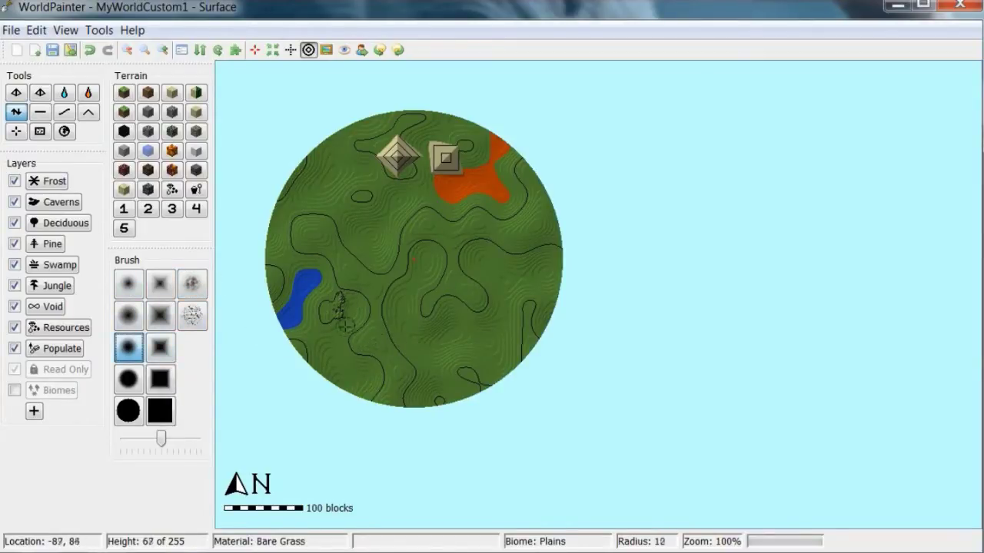
{"action": "scroll", "coordinate": [357, 339], "scroll_direction": "up", "scroll_amount": 6}
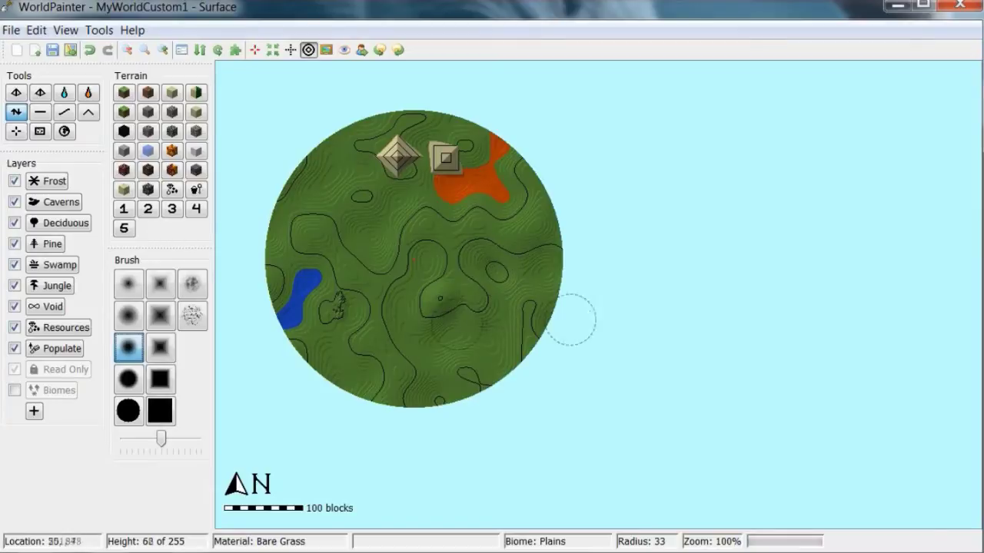
{"action": "left_click", "coordinate": [40, 113]}
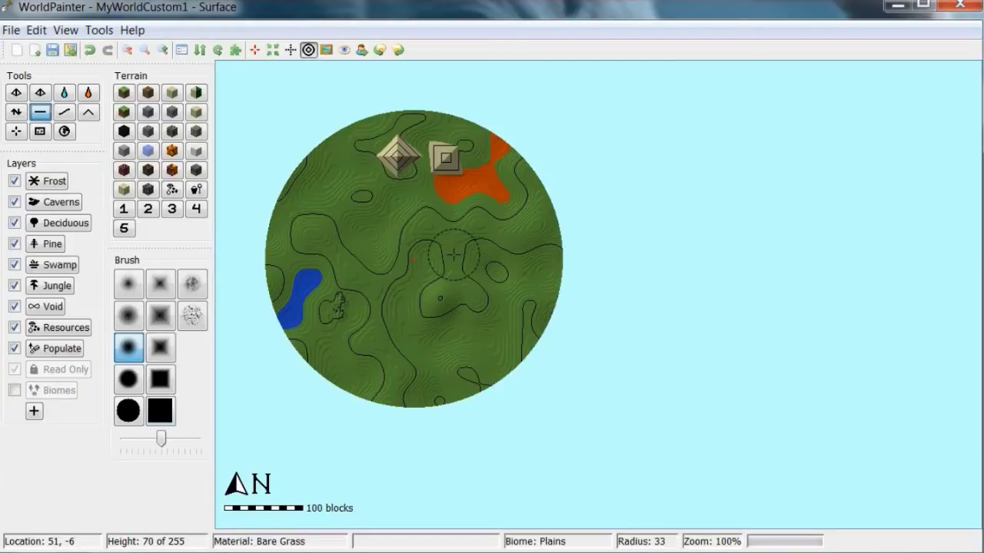
Step: Turn the brush intensity up to maximum and move on to the peak-raising tool
{"action": "left_click_drag", "start_coordinate": [162, 436], "coordinate": [200, 438]}
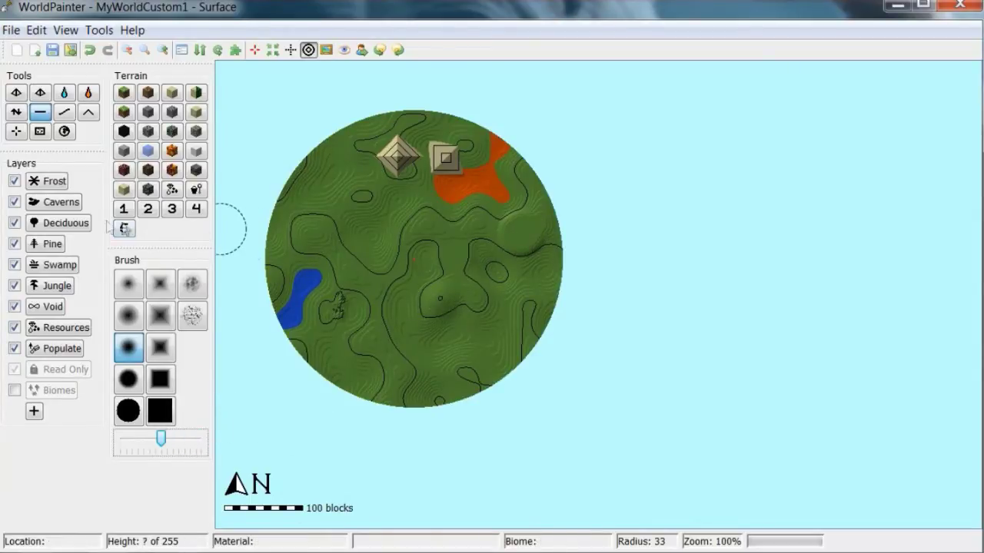
{"action": "left_click", "coordinate": [64, 112]}
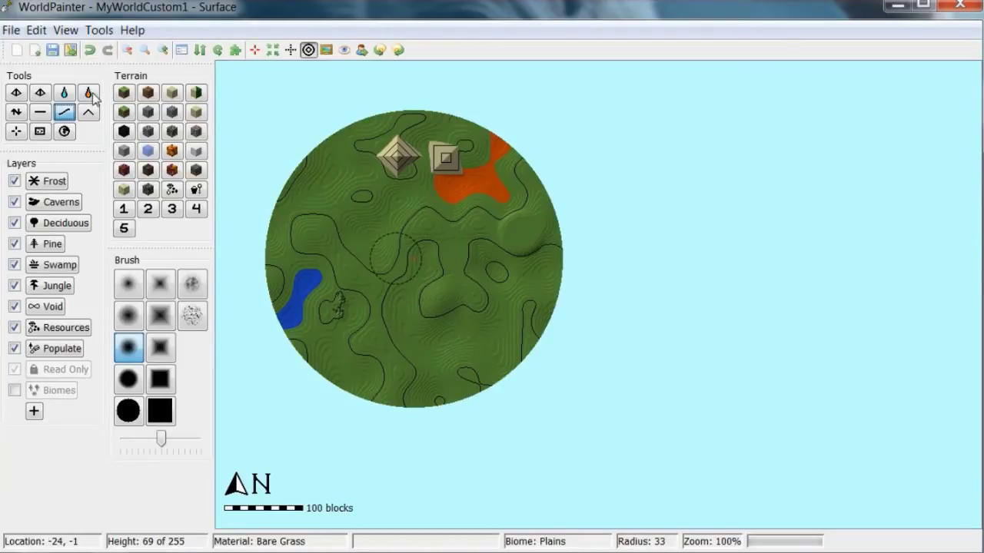
{"action": "left_click", "coordinate": [90, 113]}
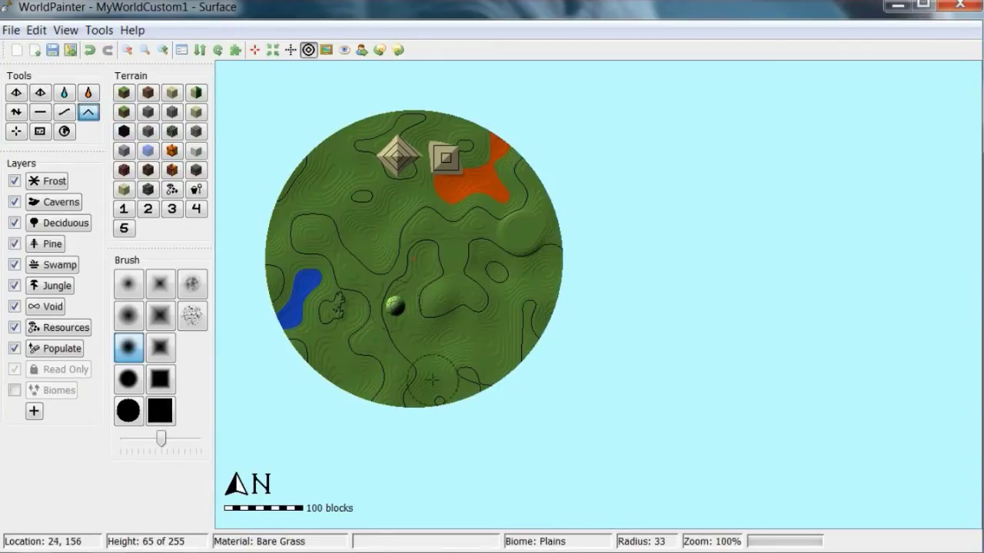
Step: Choose the square soft brush and raise a small pyramid just below the centre
{"action": "left_click", "coordinate": [160, 348]}
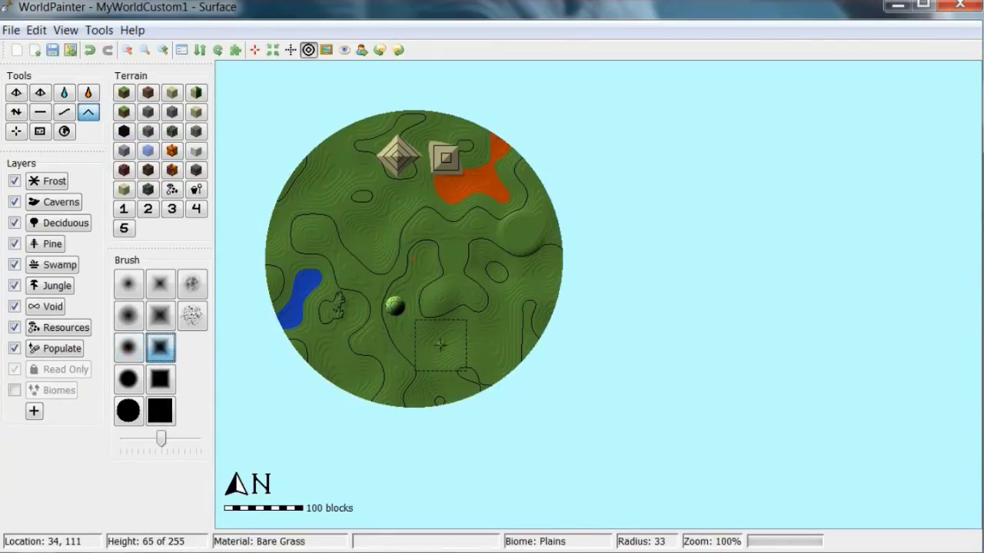
{"action": "left_click", "coordinate": [439, 345]}
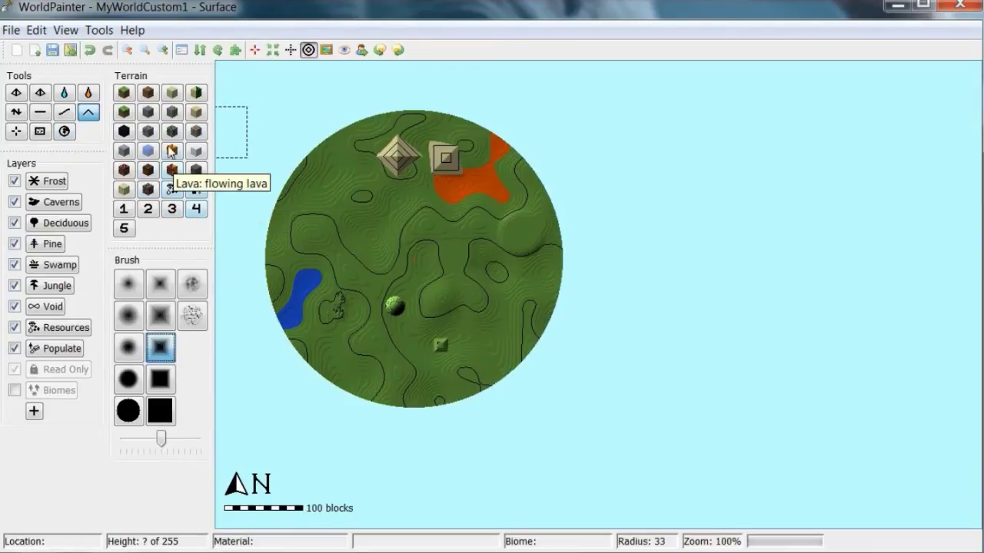
Step: Paint dirt around the round mound at full strength and a sand patch beside it
{"action": "left_click", "coordinate": [149, 93]}
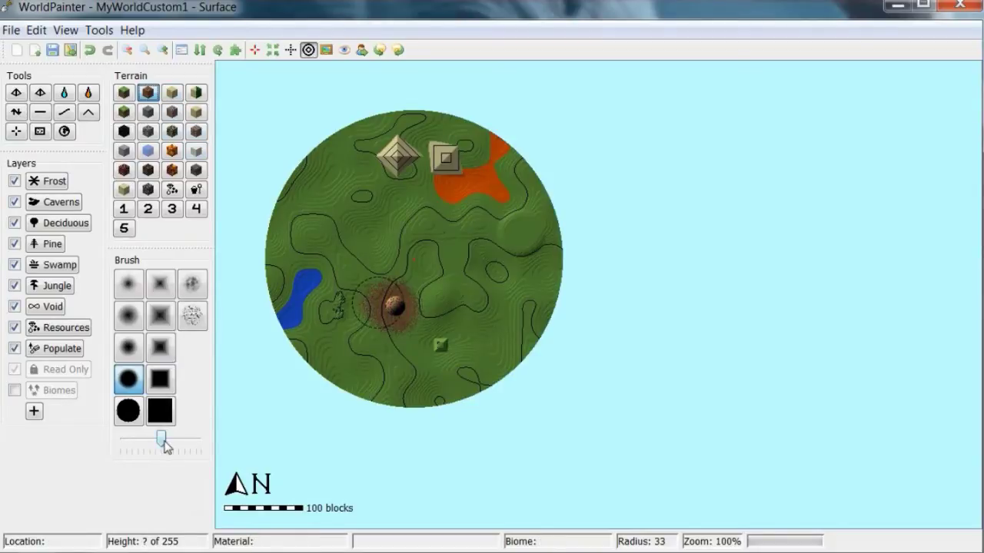
{"action": "left_click_drag", "start_coordinate": [160, 438], "coordinate": [202, 439]}
{"action": "mouse_move", "coordinate": [392, 323]}
{"action": "left_mouse_down"}
{"action": "mouse_move", "coordinate": [419, 307]}
{"action": "mouse_move", "coordinate": [400, 304]}
{"action": "mouse_move", "coordinate": [410, 303]}
{"action": "left_mouse_up"}
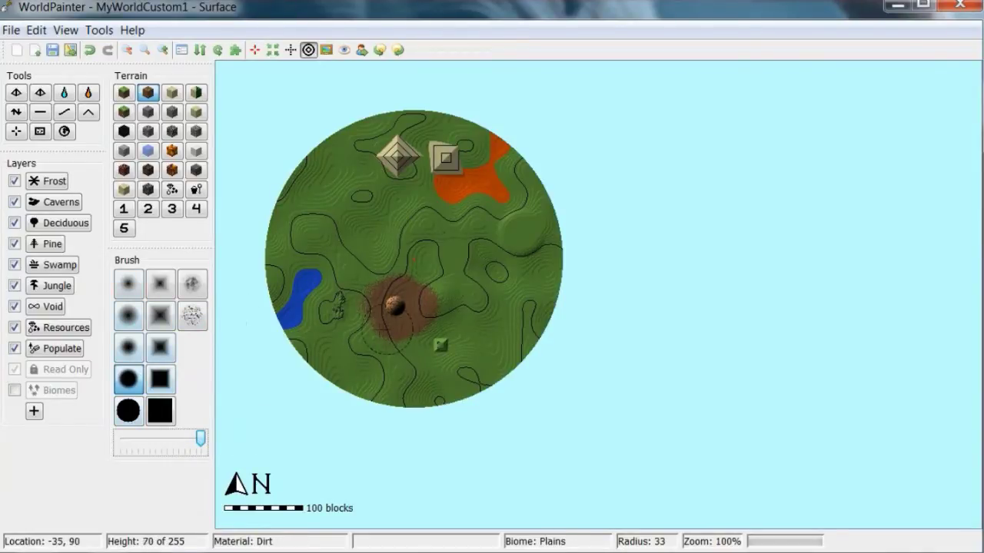
{"action": "left_click_drag", "start_coordinate": [389, 328], "coordinate": [379, 330]}
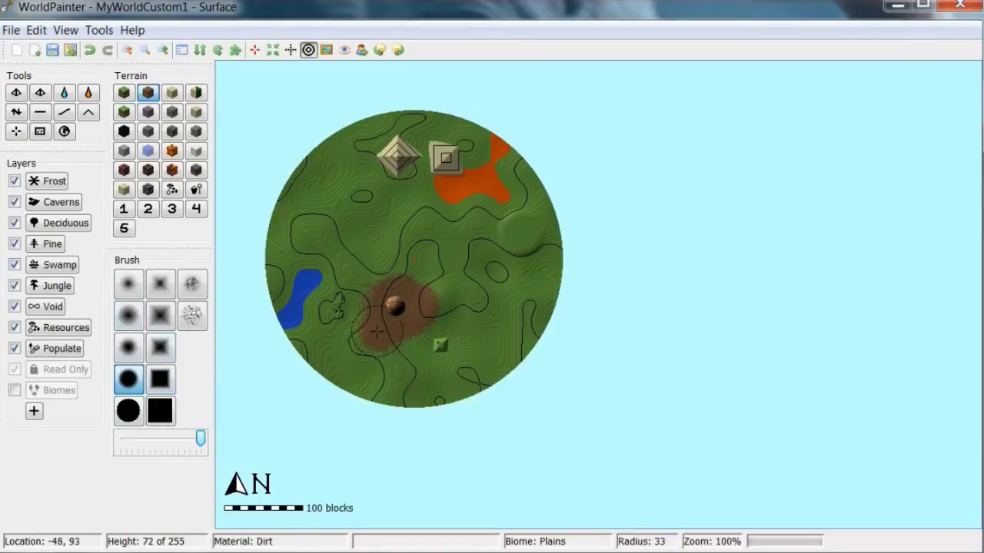
{"action": "left_click", "coordinate": [174, 93]}
{"action": "mouse_move", "coordinate": [431, 331]}
{"action": "left_mouse_down"}
{"action": "mouse_move", "coordinate": [469, 349]}
{"action": "mouse_move", "coordinate": [483, 339]}
{"action": "mouse_move", "coordinate": [446, 334]}
{"action": "left_mouse_up"}
Step: Extend with desert sand to the right, add bedrock on the right and a dark grey patch upper-left
{"action": "left_click", "coordinate": [195, 92]}
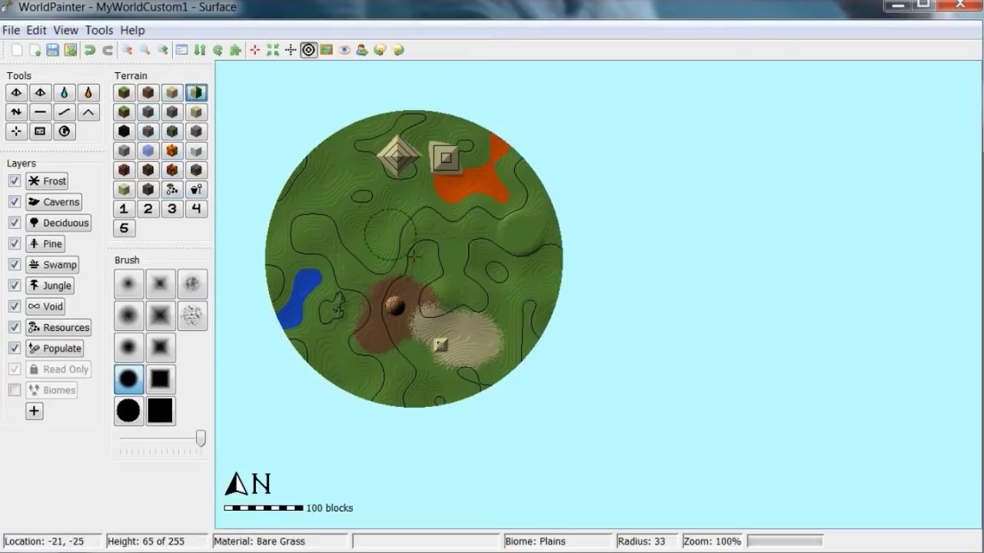
{"action": "mouse_move", "coordinate": [450, 299]}
{"action": "left_mouse_down"}
{"action": "mouse_move", "coordinate": [502, 310]}
{"action": "mouse_move", "coordinate": [517, 295]}
{"action": "mouse_move", "coordinate": [506, 312]}
{"action": "mouse_move", "coordinate": [495, 304]}
{"action": "mouse_move", "coordinate": [502, 285]}
{"action": "mouse_move", "coordinate": [508, 313]}
{"action": "mouse_move", "coordinate": [453, 339]}
{"action": "mouse_move", "coordinate": [420, 333]}
{"action": "mouse_move", "coordinate": [490, 342]}
{"action": "mouse_move", "coordinate": [476, 350]}
{"action": "mouse_move", "coordinate": [504, 326]}
{"action": "mouse_move", "coordinate": [503, 276]}
{"action": "left_mouse_up"}
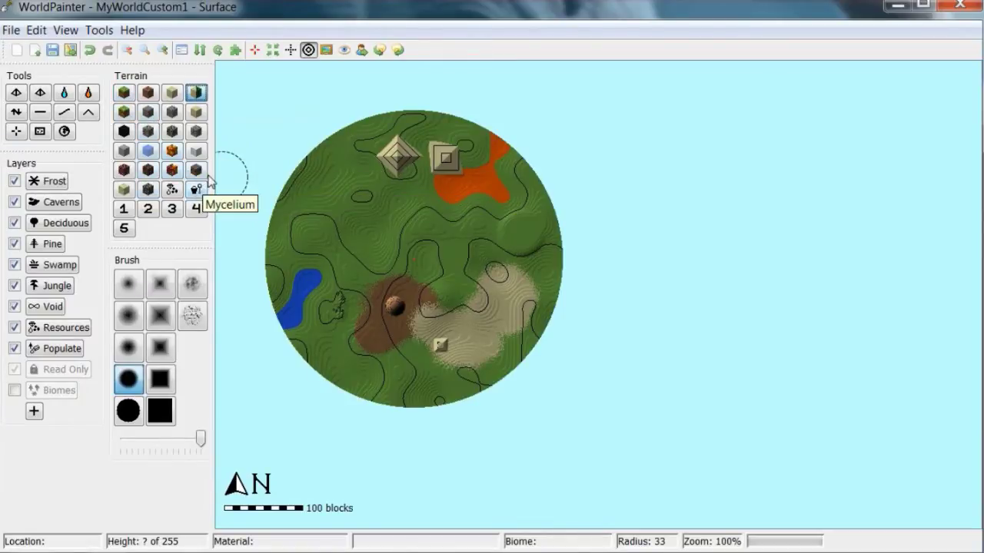
{"action": "left_click", "coordinate": [152, 194]}
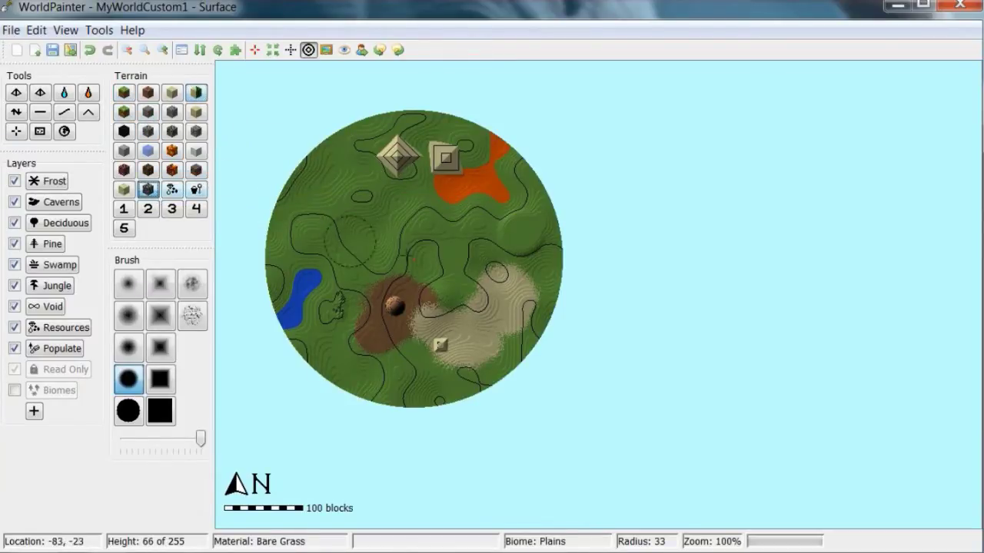
{"action": "mouse_move", "coordinate": [486, 261]}
{"action": "left_mouse_down"}
{"action": "mouse_move", "coordinate": [523, 246]}
{"action": "mouse_move", "coordinate": [515, 233]}
{"action": "left_mouse_up"}
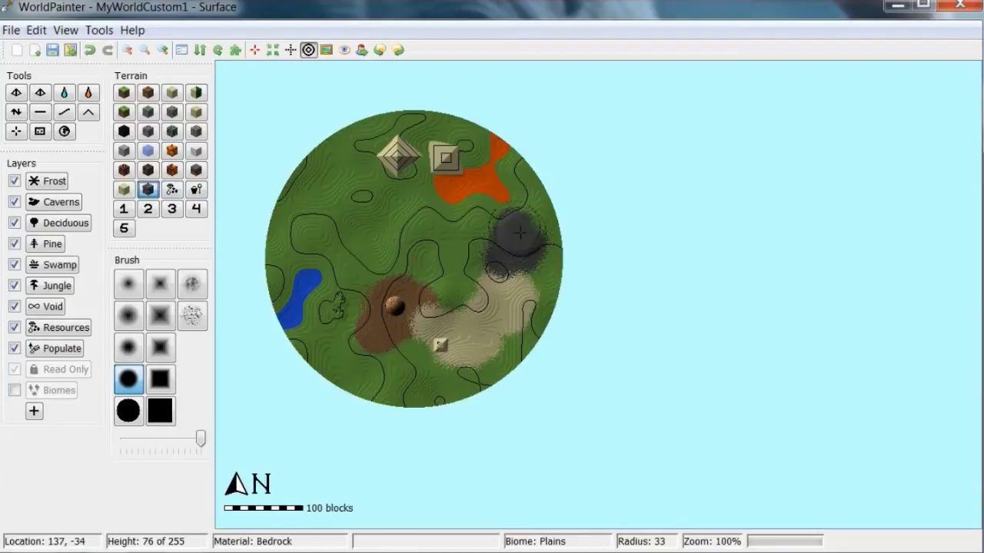
{"action": "left_click", "coordinate": [196, 170]}
{"action": "mouse_move", "coordinate": [326, 181]}
{"action": "left_mouse_down"}
{"action": "mouse_move", "coordinate": [354, 205]}
{"action": "mouse_move", "coordinate": [310, 204]}
{"action": "mouse_move", "coordinate": [329, 212]}
{"action": "mouse_move", "coordinate": [330, 187]}
{"action": "mouse_move", "coordinate": [354, 216]}
{"action": "mouse_move", "coordinate": [325, 163]}
{"action": "left_mouse_up"}
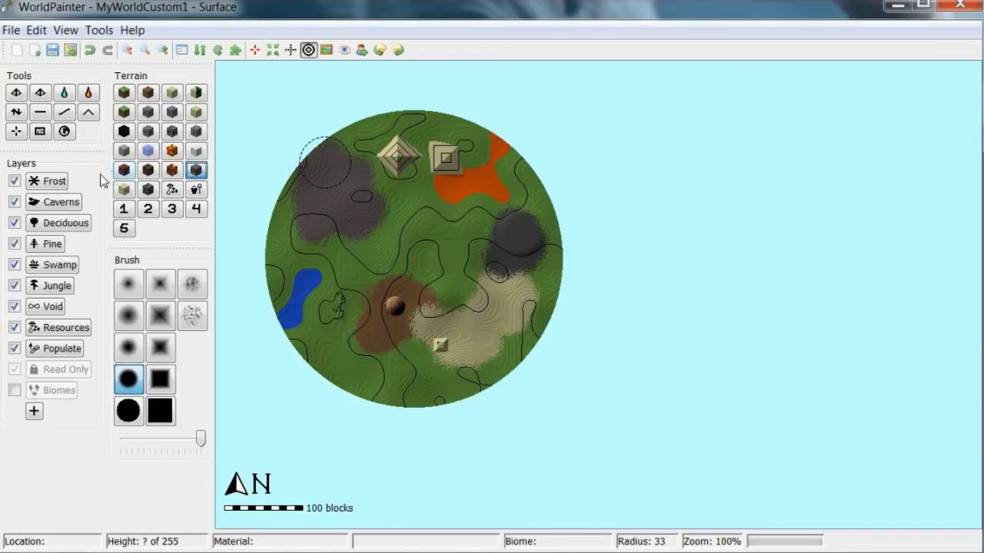
Step: Paint a Deep Snow patch in the upper middle of the world
{"action": "left_click", "coordinate": [196, 151]}
{"action": "mouse_move", "coordinate": [419, 188]}
{"action": "left_mouse_down"}
{"action": "mouse_move", "coordinate": [388, 219]}
{"action": "mouse_move", "coordinate": [412, 234]}
{"action": "mouse_move", "coordinate": [446, 218]}
{"action": "mouse_move", "coordinate": [399, 229]}
{"action": "mouse_move", "coordinate": [385, 203]}
{"action": "left_mouse_up"}
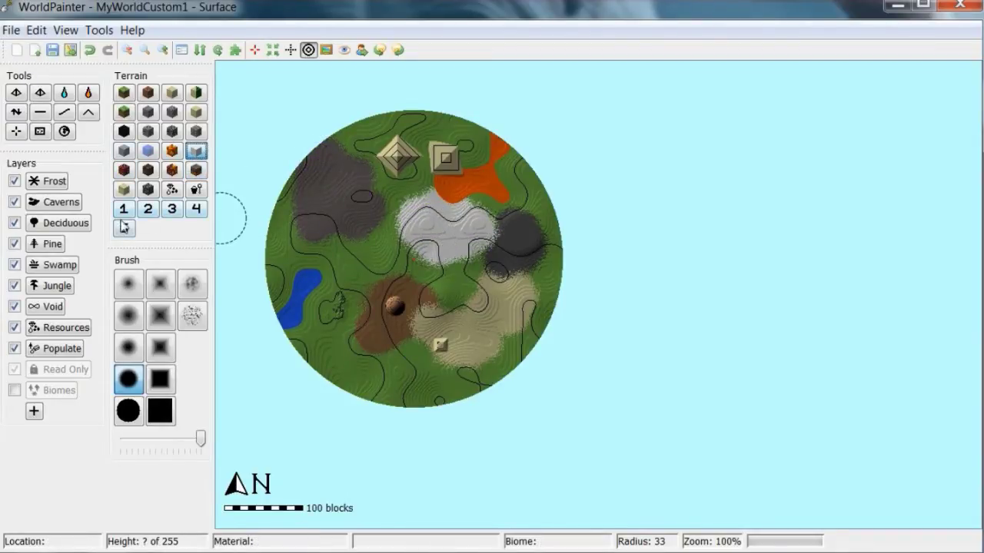
{"action": "left_click", "coordinate": [16, 112]}
{"action": "left_click", "coordinate": [160, 347]}
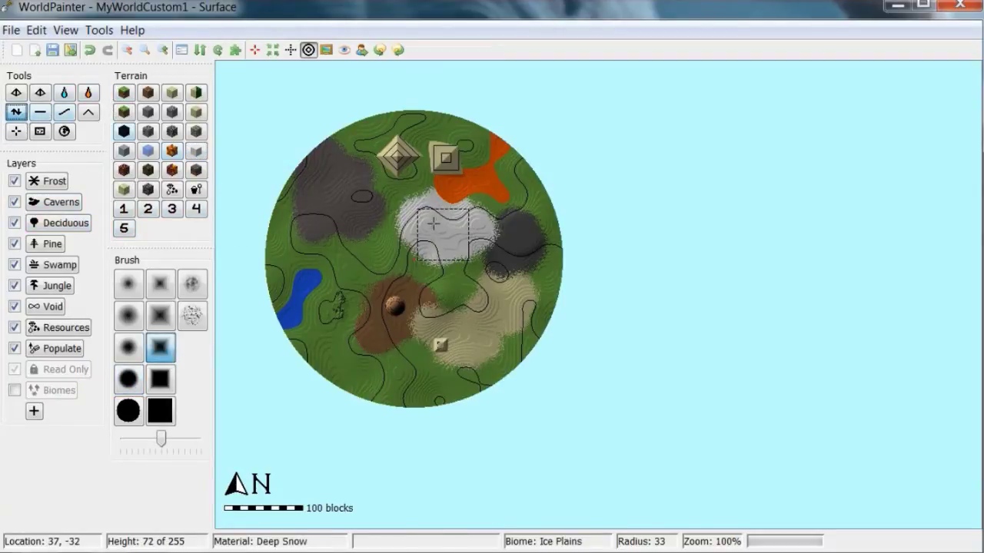
Step: With a hard round brush at higher strength, raise a ridge from the east edge and cover it in Deep Snow
{"action": "left_click", "coordinate": [128, 379]}
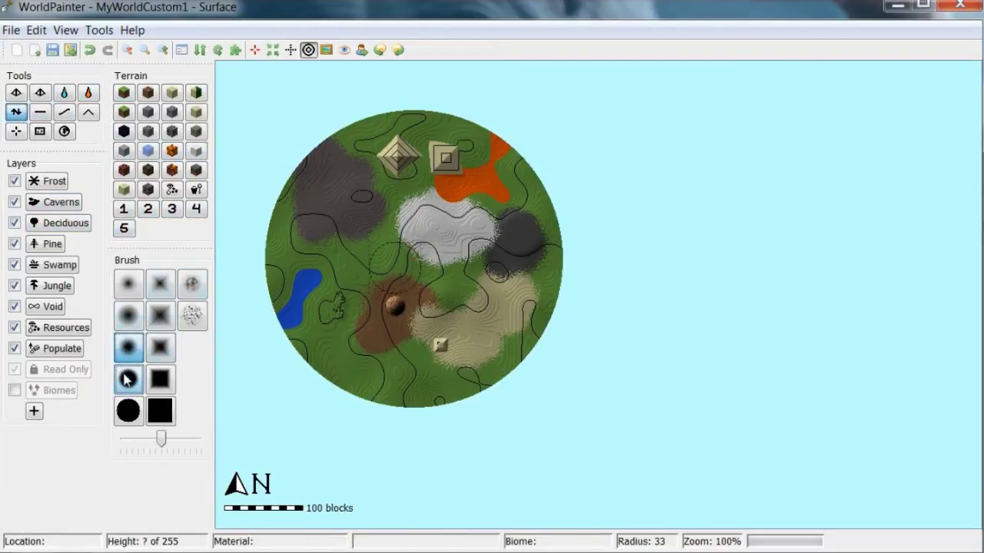
{"action": "mouse_move", "coordinate": [450, 215]}
{"action": "left_mouse_down"}
{"action": "mouse_move", "coordinate": [434, 228]}
{"action": "mouse_move", "coordinate": [474, 231]}
{"action": "mouse_move", "coordinate": [513, 212]}
{"action": "left_mouse_up"}
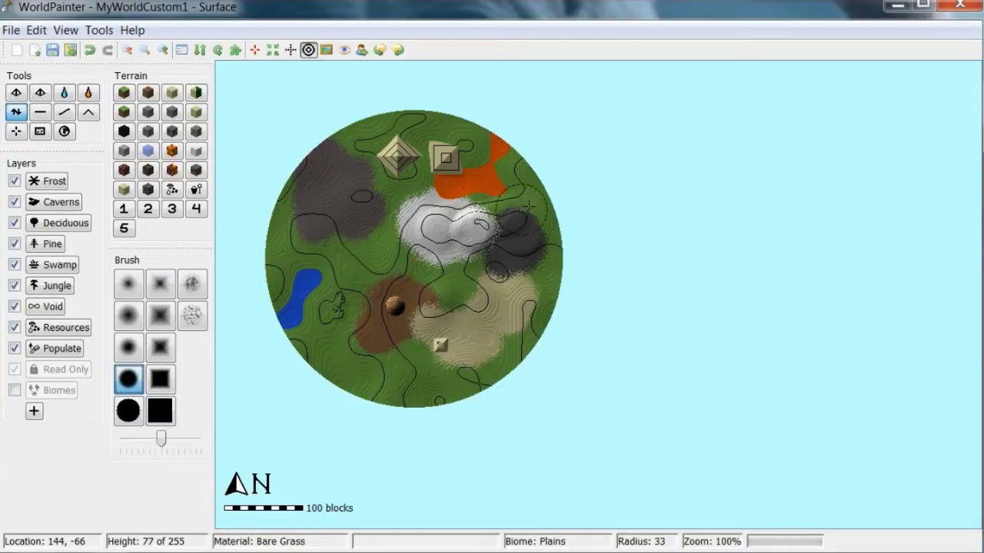
{"action": "left_click_drag", "start_coordinate": [161, 438], "coordinate": [197, 438]}
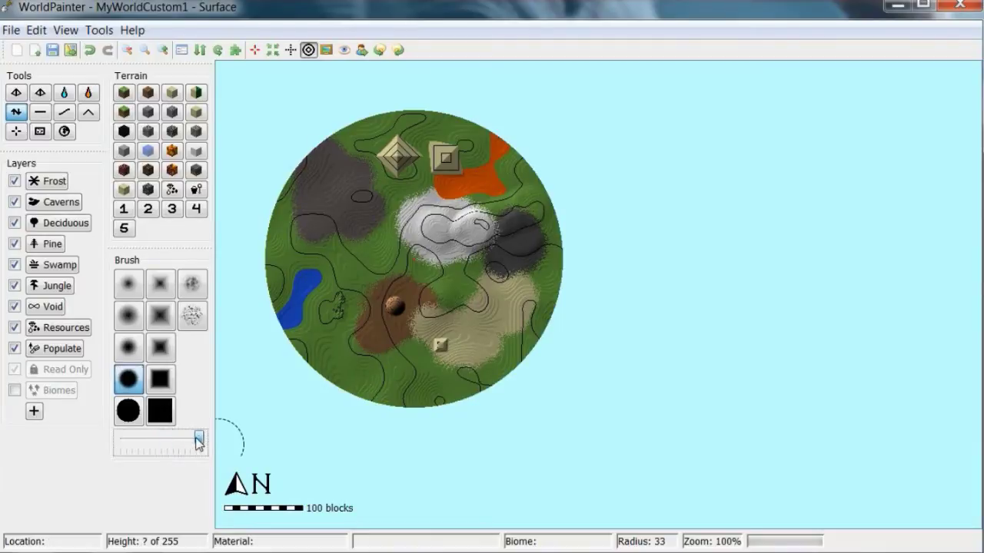
{"action": "mouse_move", "coordinate": [545, 204]}
{"action": "left_mouse_down"}
{"action": "mouse_move", "coordinate": [456, 228]}
{"action": "mouse_move", "coordinate": [354, 213]}
{"action": "mouse_move", "coordinate": [334, 253]}
{"action": "left_mouse_up"}
{"action": "left_click", "coordinate": [196, 151]}
{"action": "mouse_move", "coordinate": [331, 219]}
{"action": "left_mouse_down"}
{"action": "mouse_move", "coordinate": [377, 218]}
{"action": "mouse_move", "coordinate": [338, 234]}
{"action": "mouse_move", "coordinate": [400, 221]}
{"action": "mouse_move", "coordinate": [516, 242]}
{"action": "mouse_move", "coordinate": [546, 206]}
{"action": "mouse_move", "coordinate": [338, 219]}
{"action": "mouse_move", "coordinate": [332, 230]}
{"action": "mouse_move", "coordinate": [347, 292]}
{"action": "mouse_move", "coordinate": [347, 263]}
{"action": "mouse_move", "coordinate": [424, 267]}
{"action": "left_mouse_up"}
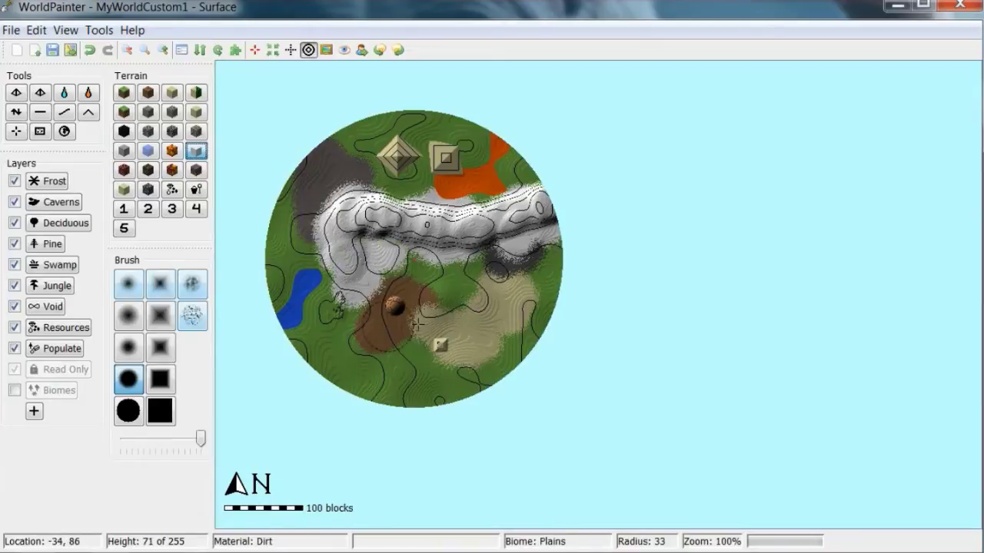
Step: Paint an End Stone patch on the south edge and set custom material 1 to block 30 Cobweb
{"action": "left_click", "coordinate": [124, 189]}
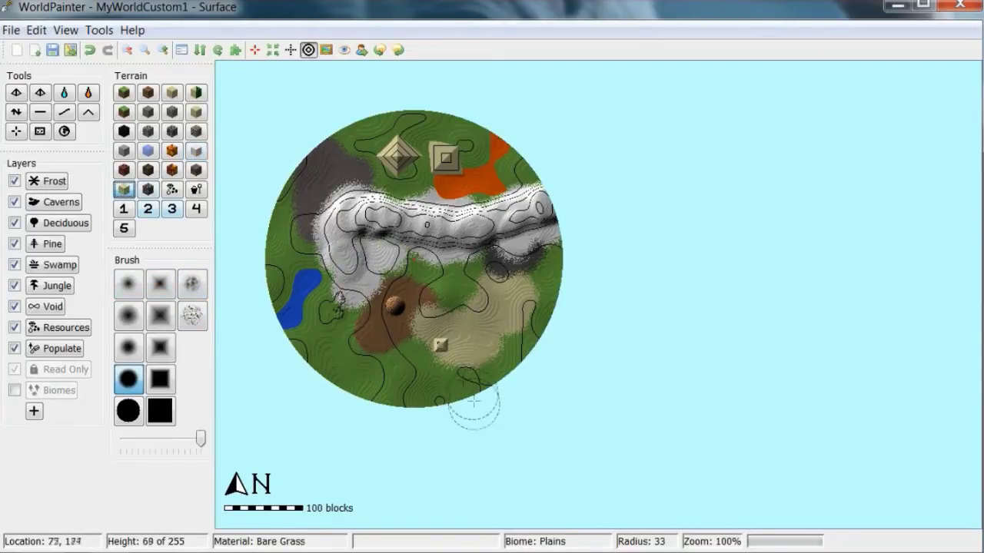
{"action": "mouse_move", "coordinate": [415, 362]}
{"action": "left_mouse_down"}
{"action": "mouse_move", "coordinate": [402, 356]}
{"action": "mouse_move", "coordinate": [370, 371]}
{"action": "mouse_move", "coordinate": [355, 396]}
{"action": "left_mouse_up"}
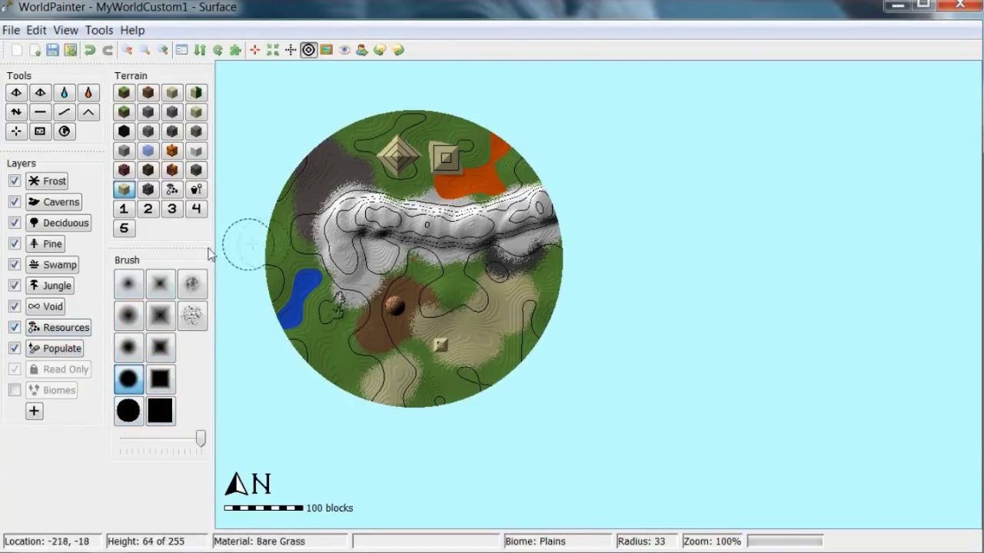
{"action": "left_click", "coordinate": [127, 211]}
{"action": "left_click", "coordinate": [492, 284]}
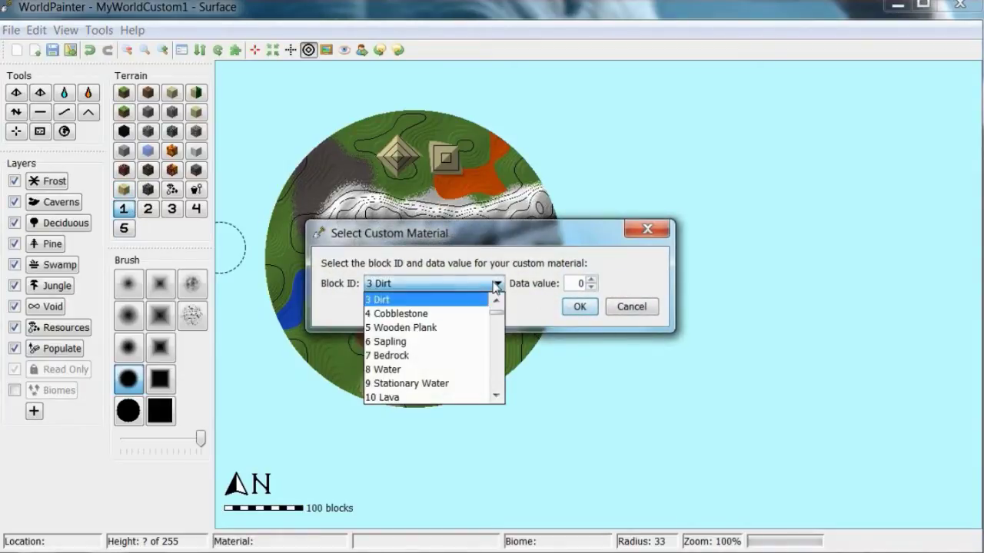
{"action": "scroll", "coordinate": [416, 347], "scroll_direction": "down", "scroll_amount": 6}
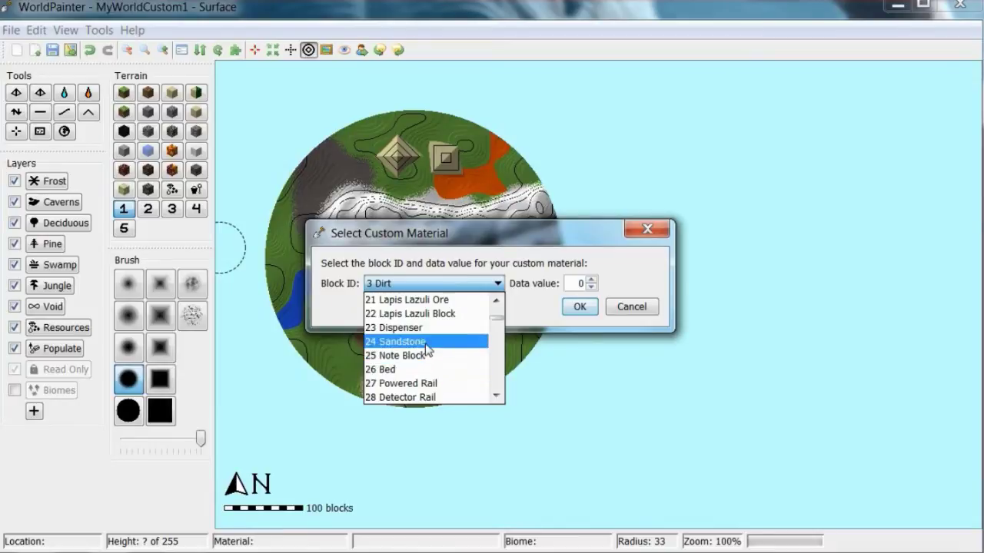
{"action": "scroll", "coordinate": [427, 347], "scroll_direction": "down", "scroll_amount": 1}
{"action": "scroll", "coordinate": [431, 349], "scroll_direction": "down", "scroll_amount": 1}
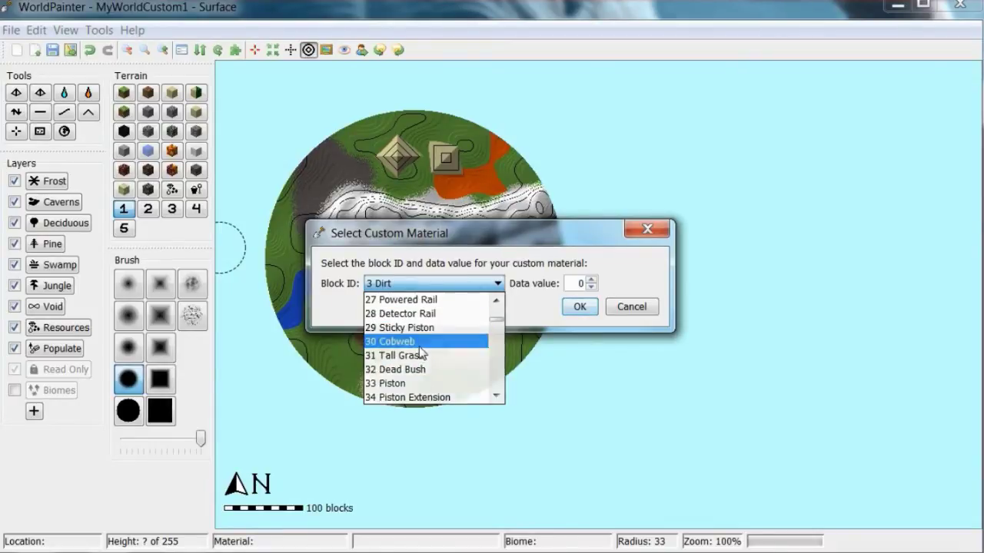
{"action": "left_click", "coordinate": [432, 342]}
{"action": "left_click", "coordinate": [587, 307]}
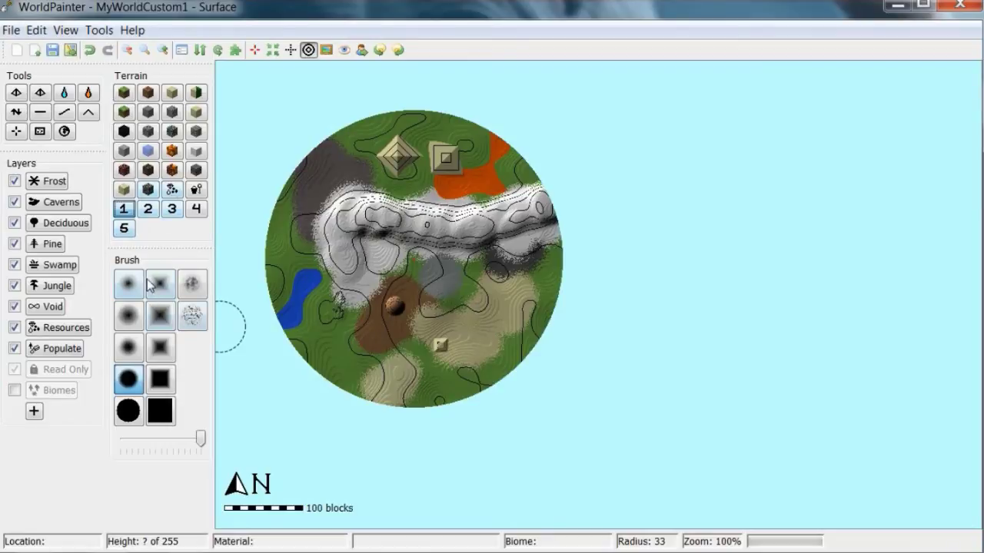
Step: Browse the block ID list for custom material 2, closing it unchanged
{"action": "left_click", "coordinate": [148, 210]}
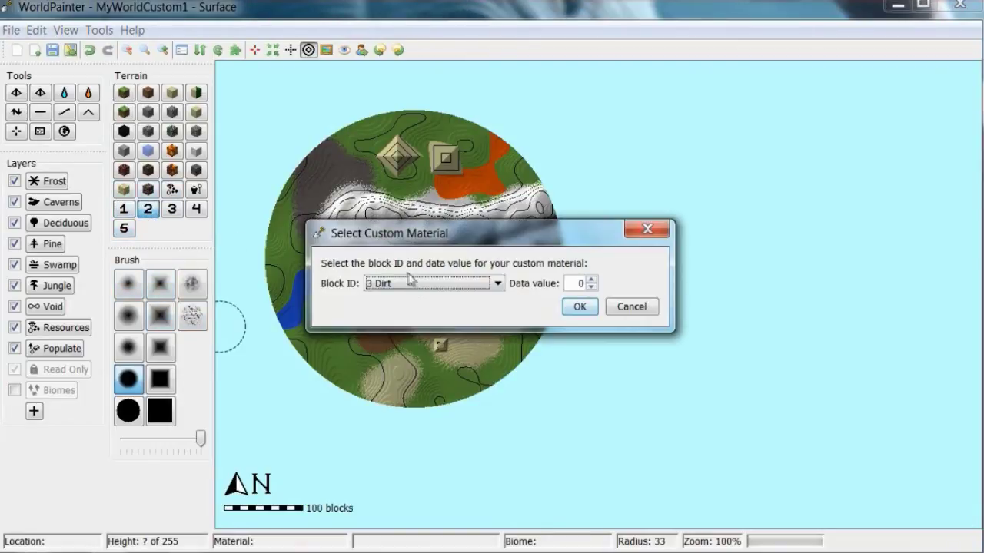
{"action": "left_click", "coordinate": [455, 284]}
{"action": "scroll", "coordinate": [439, 350], "scroll_direction": "down", "scroll_amount": 19}
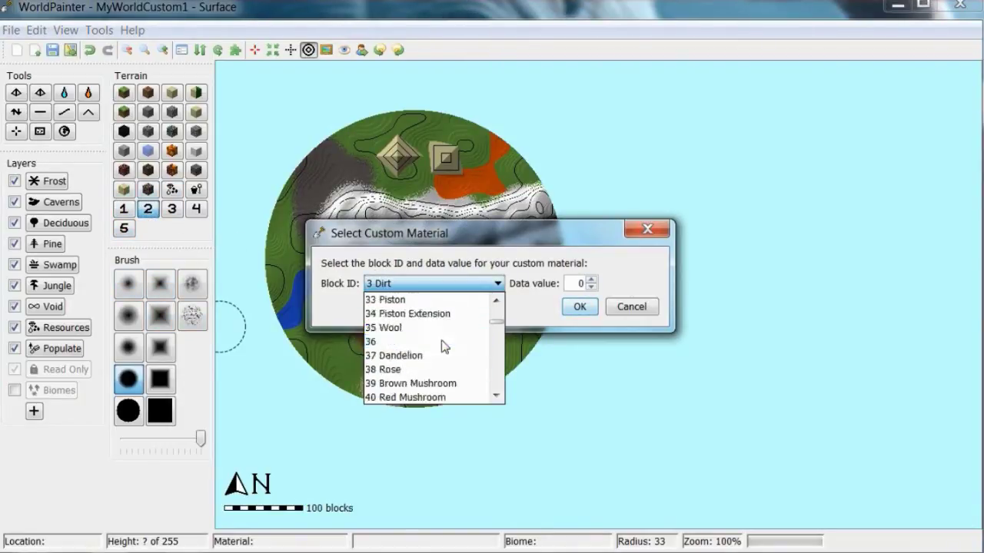
{"action": "scroll", "coordinate": [458, 343], "scroll_direction": "up", "scroll_amount": 3}
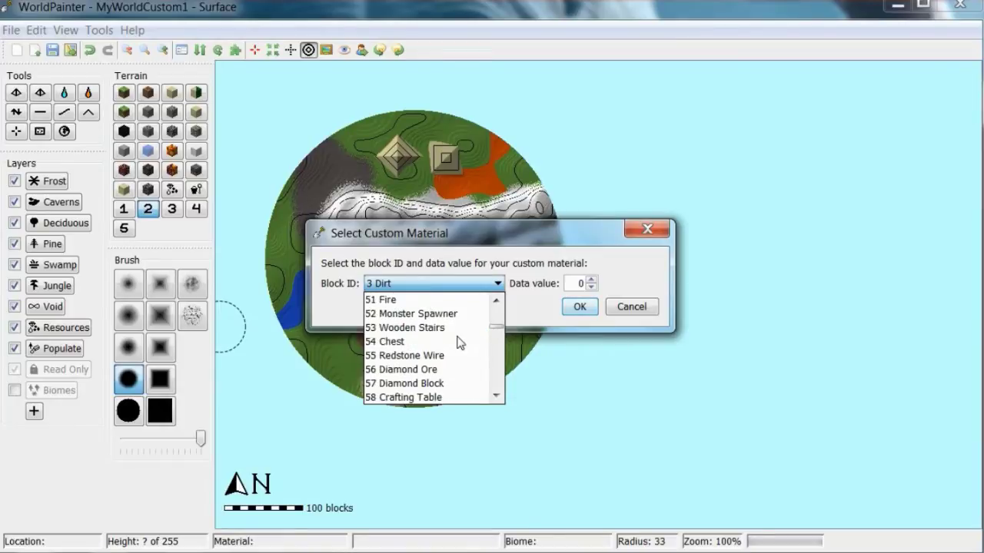
{"action": "scroll", "coordinate": [454, 343], "scroll_direction": "up", "scroll_amount": 1}
{"action": "scroll", "coordinate": [430, 348], "scroll_direction": "up", "scroll_amount": 1}
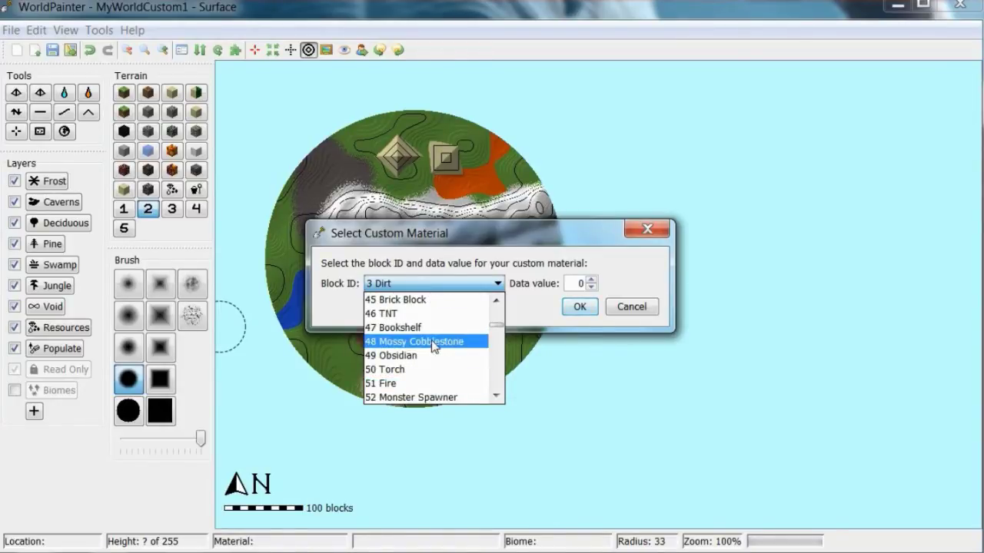
{"action": "scroll", "coordinate": [433, 346], "scroll_direction": "up", "scroll_amount": 13}
{"action": "left_click", "coordinate": [425, 279]}
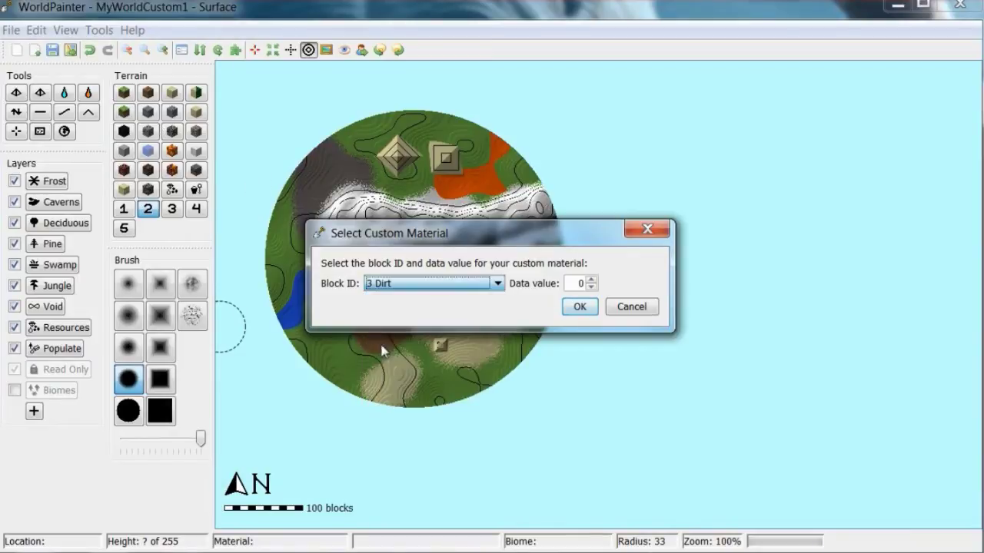
Step: Set custom material 2 to block 103 Melon and paint a melon patch beside the dirt
{"action": "left_click", "coordinate": [431, 284]}
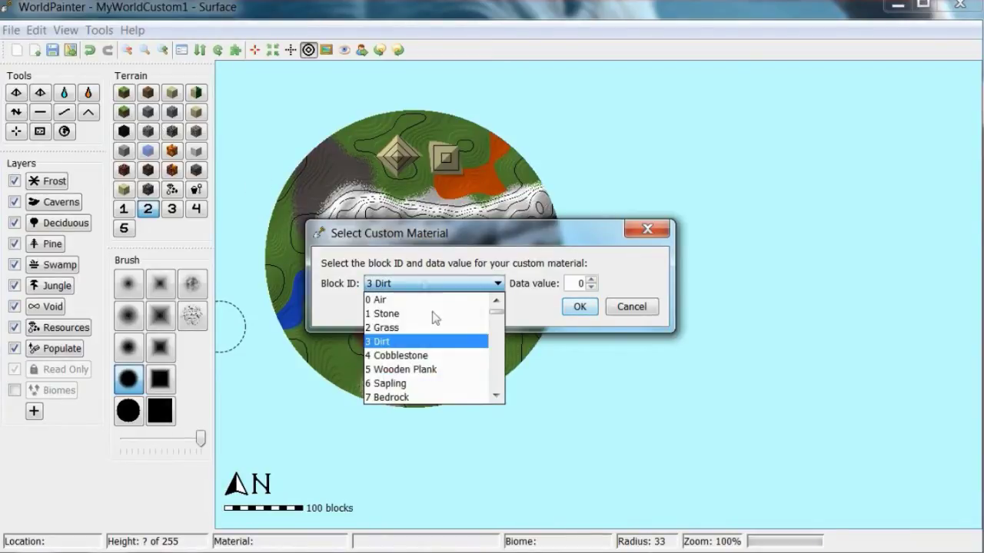
{"action": "scroll", "coordinate": [433, 350], "scroll_direction": "down", "scroll_amount": 20}
{"action": "scroll", "coordinate": [431, 345], "scroll_direction": "down", "scroll_amount": 10}
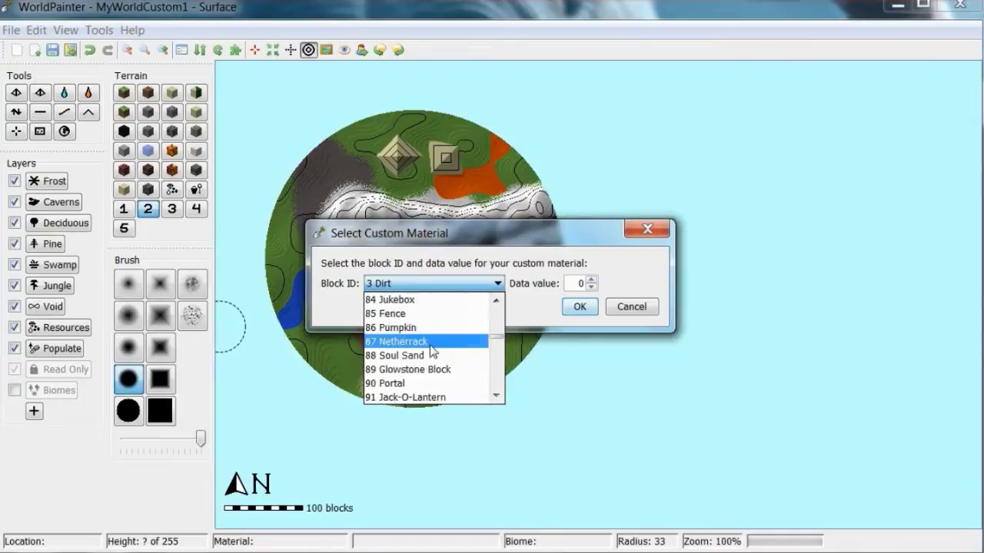
{"action": "scroll", "coordinate": [429, 345], "scroll_direction": "down", "scroll_amount": 2}
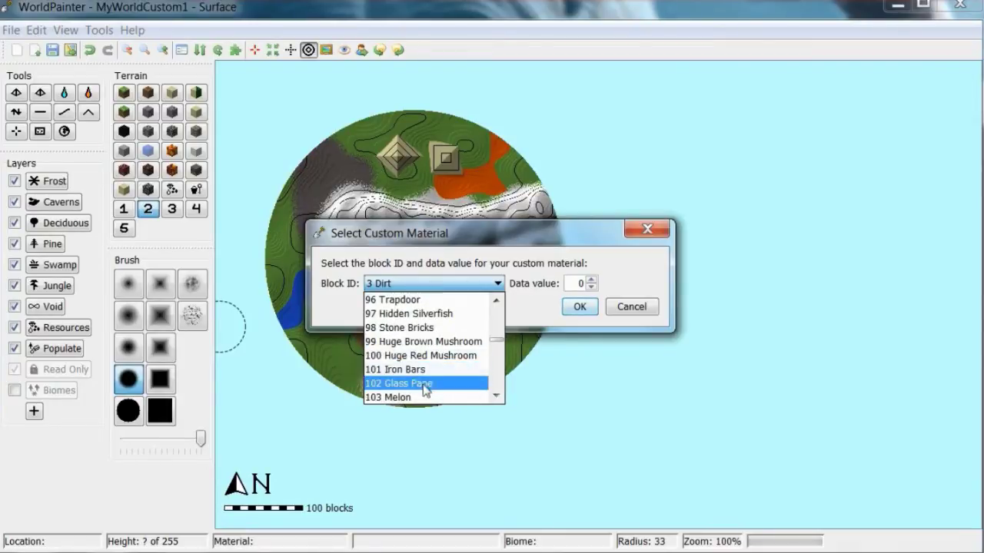
{"action": "scroll", "coordinate": [425, 329], "scroll_direction": "down", "scroll_amount": 1}
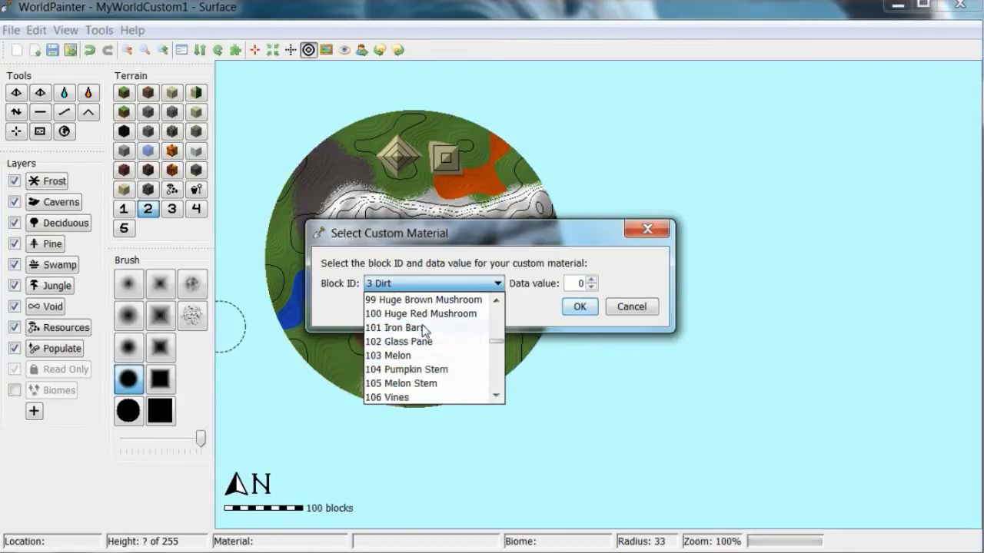
{"action": "left_click", "coordinate": [423, 357]}
{"action": "left_click", "coordinate": [579, 306]}
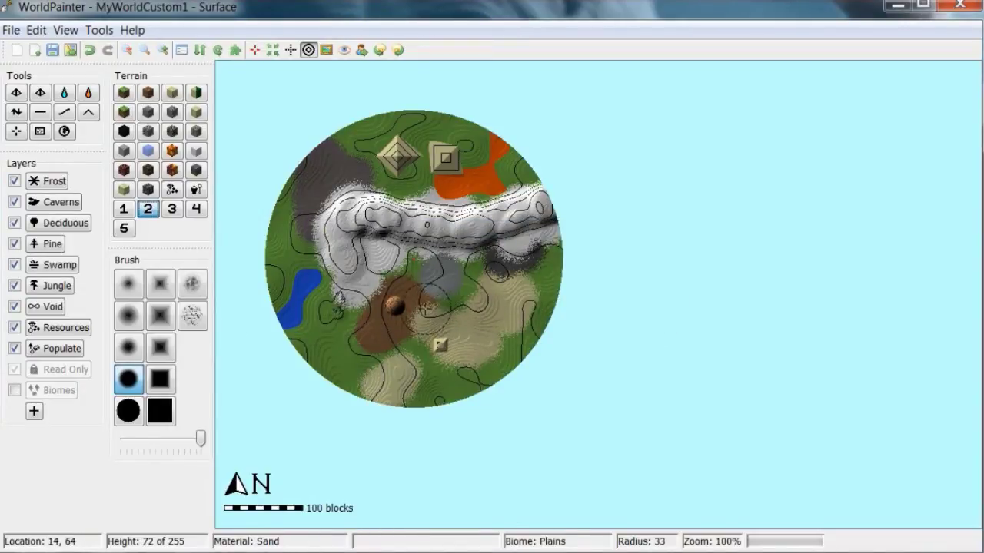
{"action": "left_click", "coordinate": [425, 308]}
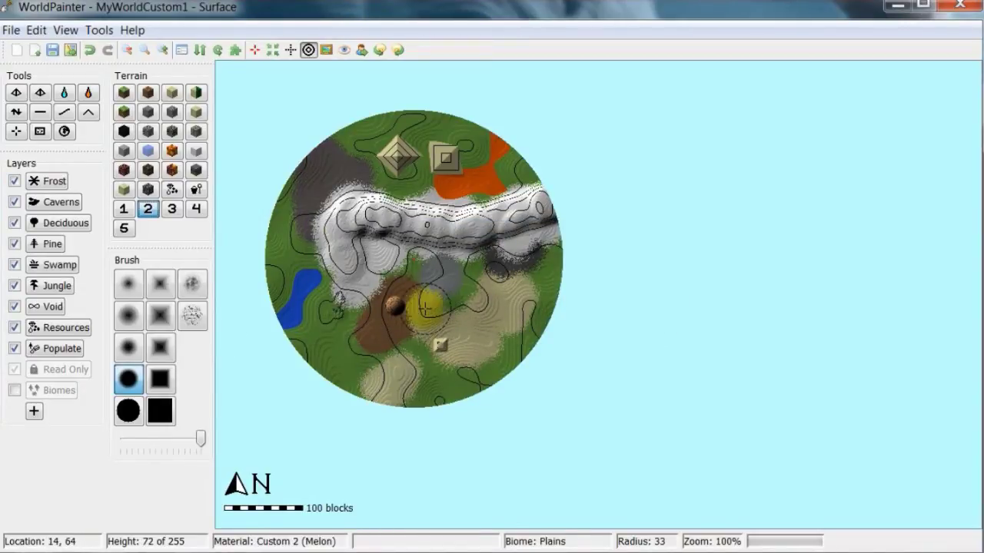
Step: In the export settings, make Netherrack the underground material and view the Caverns options
{"action": "left_click", "coordinate": [69, 51]}
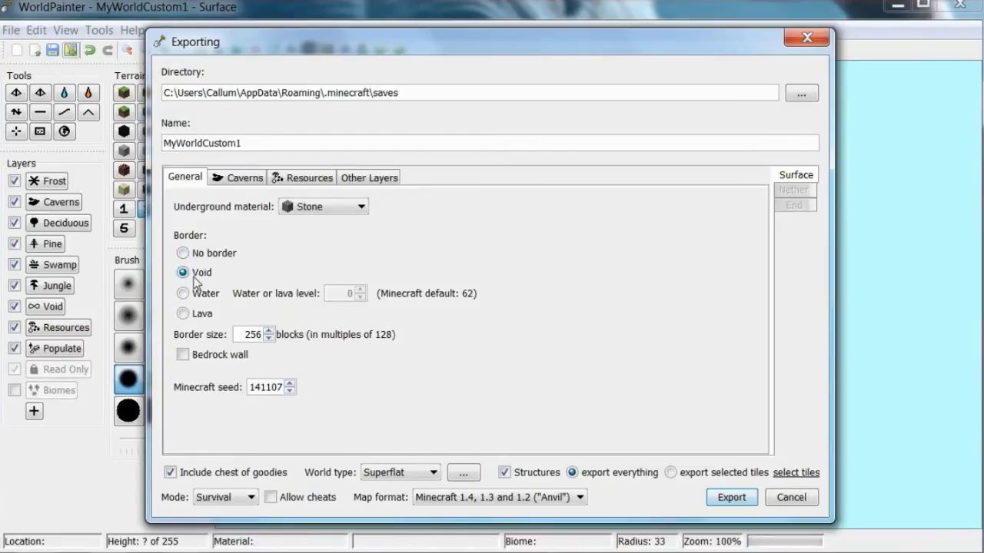
{"action": "left_click", "coordinate": [305, 211]}
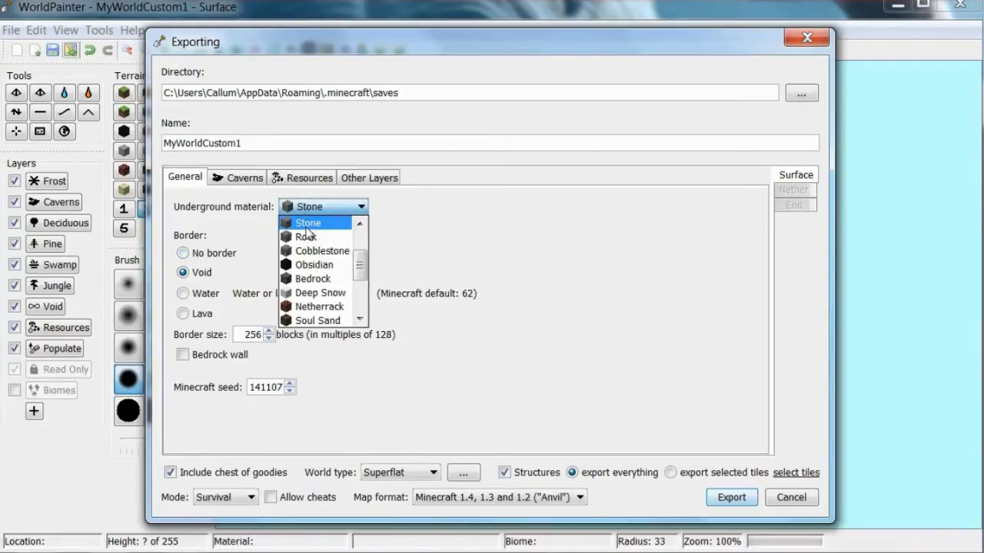
{"action": "left_click", "coordinate": [326, 309]}
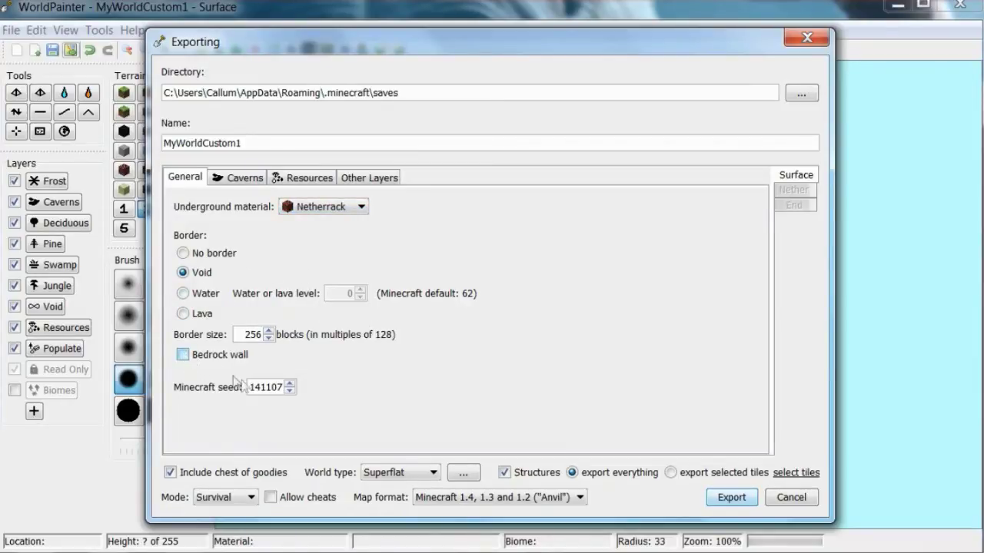
{"action": "left_click", "coordinate": [237, 179]}
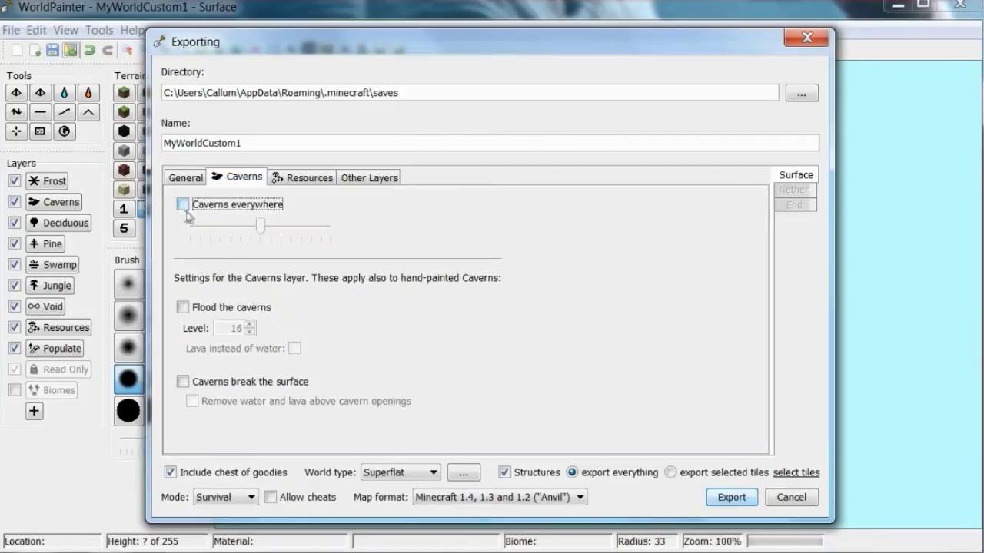
Step: Lower cavern frequency, enable flooded caverns breaking the surface, and review resource and other-layer settings
{"action": "left_click_drag", "start_coordinate": [261, 227], "coordinate": [206, 226]}
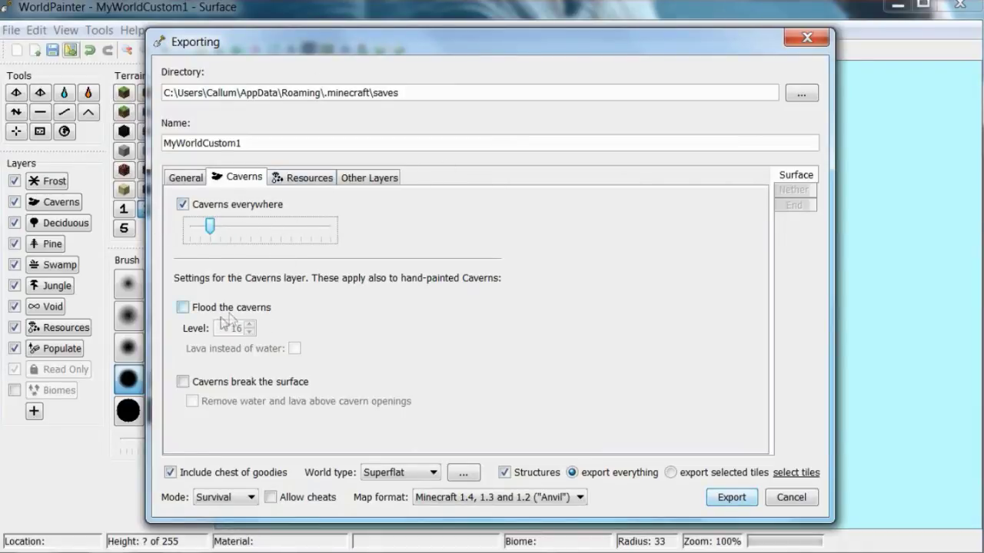
{"action": "left_click", "coordinate": [182, 308]}
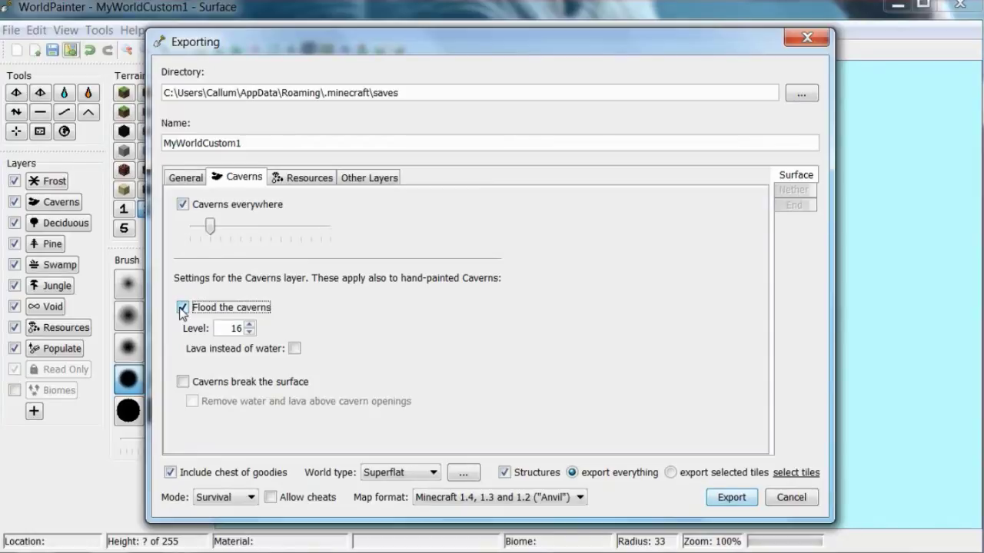
{"action": "left_click", "coordinate": [183, 382]}
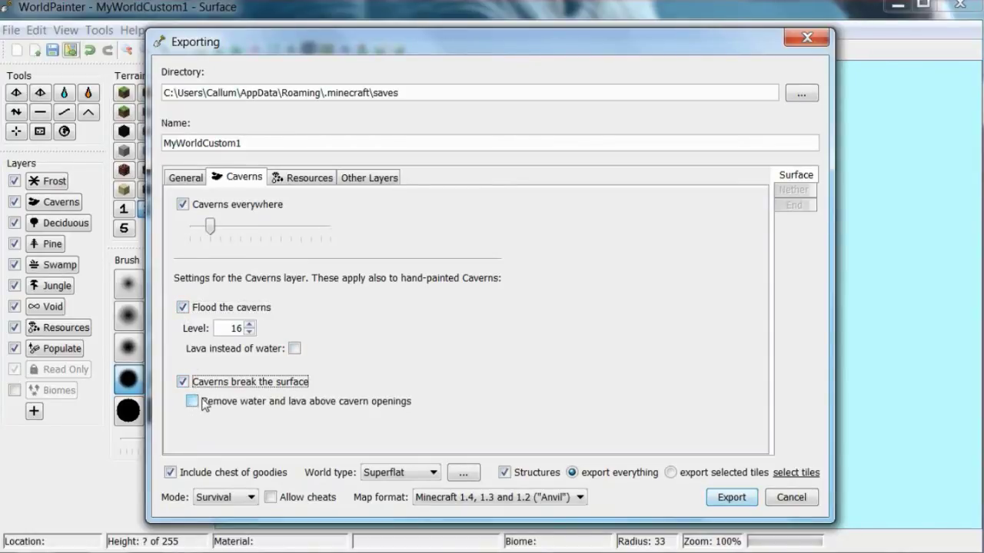
{"action": "left_click", "coordinate": [307, 176]}
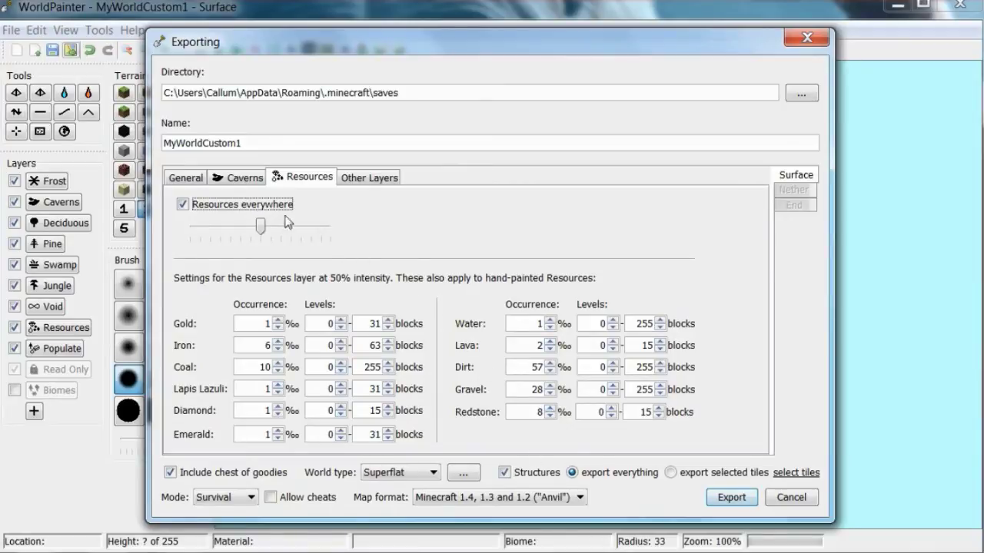
{"action": "left_click", "coordinate": [351, 178]}
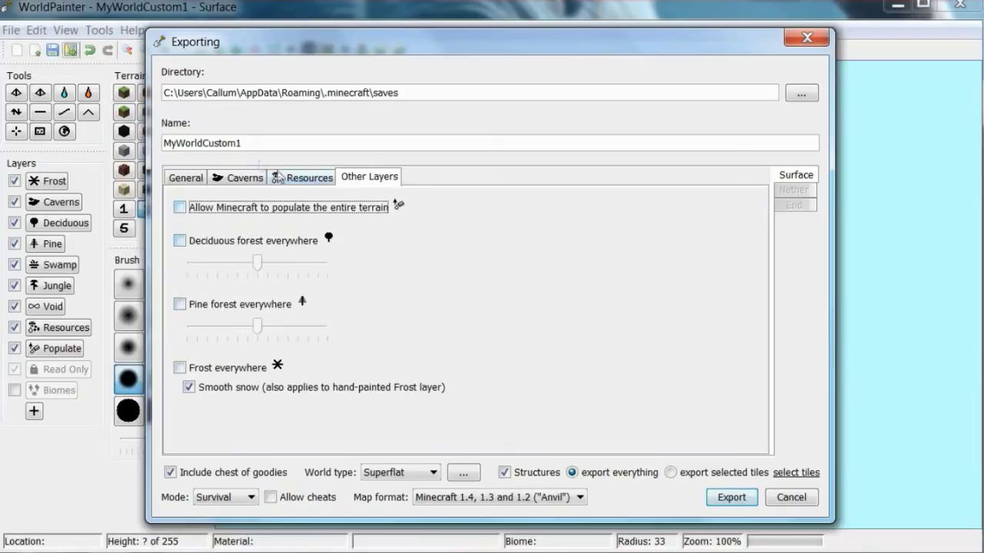
Step: Exclude the chest of goodies from the export and keep Superflat as the world type
{"action": "left_click", "coordinate": [790, 200]}
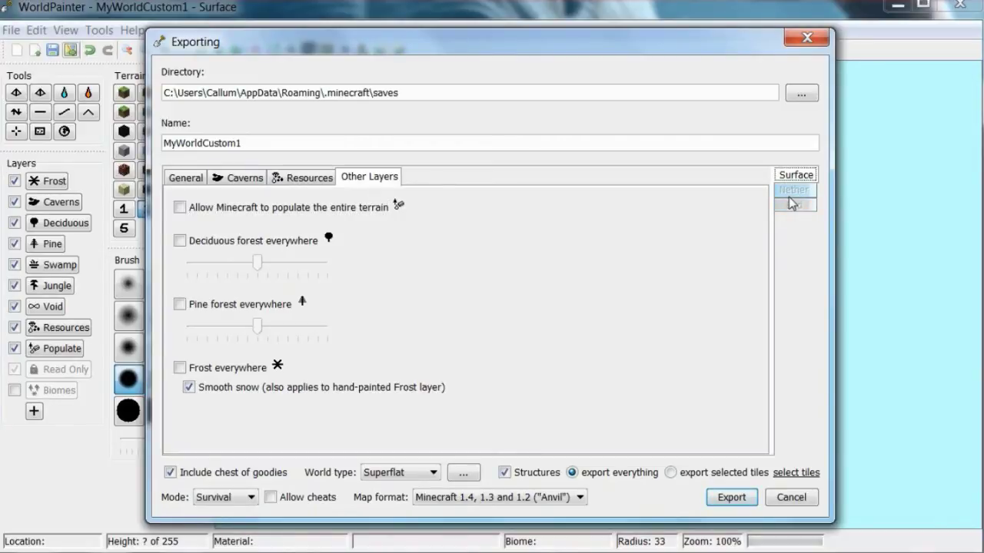
{"action": "left_click", "coordinate": [171, 473]}
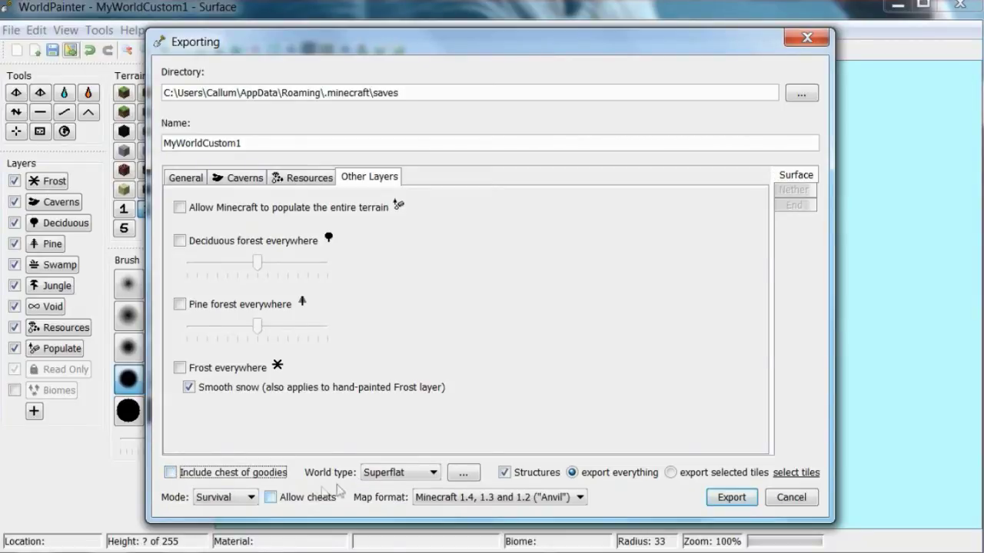
{"action": "left_click", "coordinate": [420, 475]}
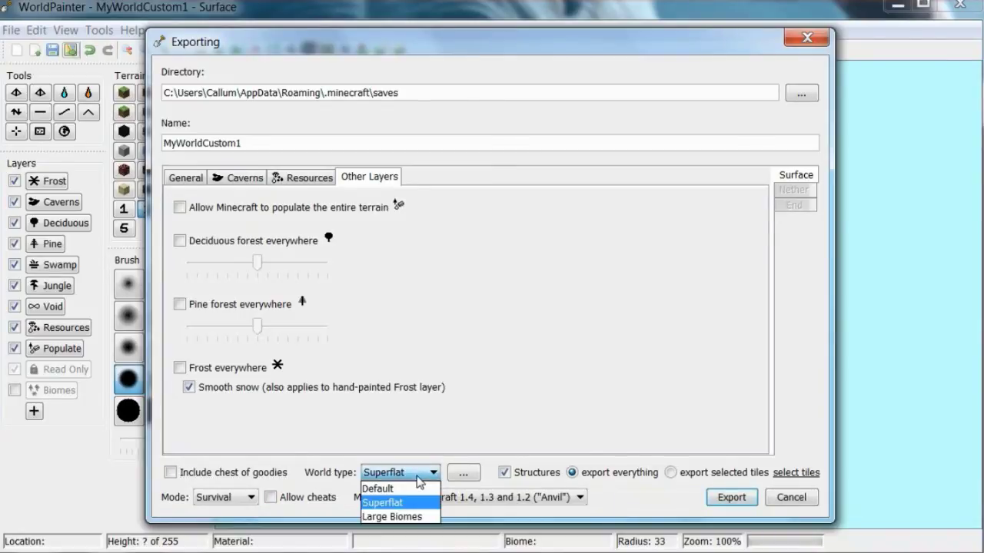
{"action": "left_click", "coordinate": [342, 477]}
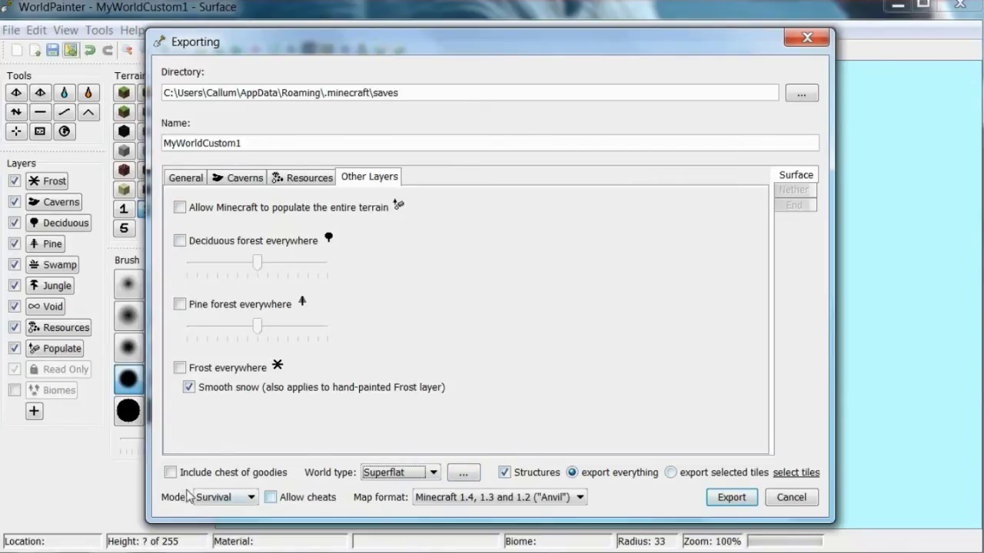
Step: Set game mode to Creative with cheats allowed and export the world to Minecraft
{"action": "left_click", "coordinate": [224, 498]}
{"action": "left_click", "coordinate": [224, 500]}
{"action": "left_click", "coordinate": [226, 500]}
{"action": "left_click", "coordinate": [227, 525]}
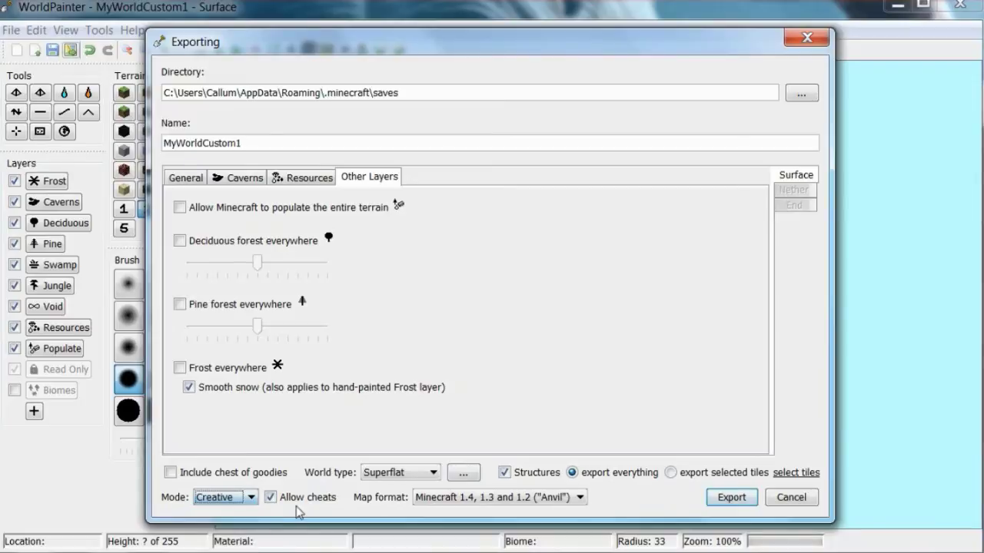
{"action": "left_click", "coordinate": [279, 501]}
{"action": "left_click", "coordinate": [278, 500]}
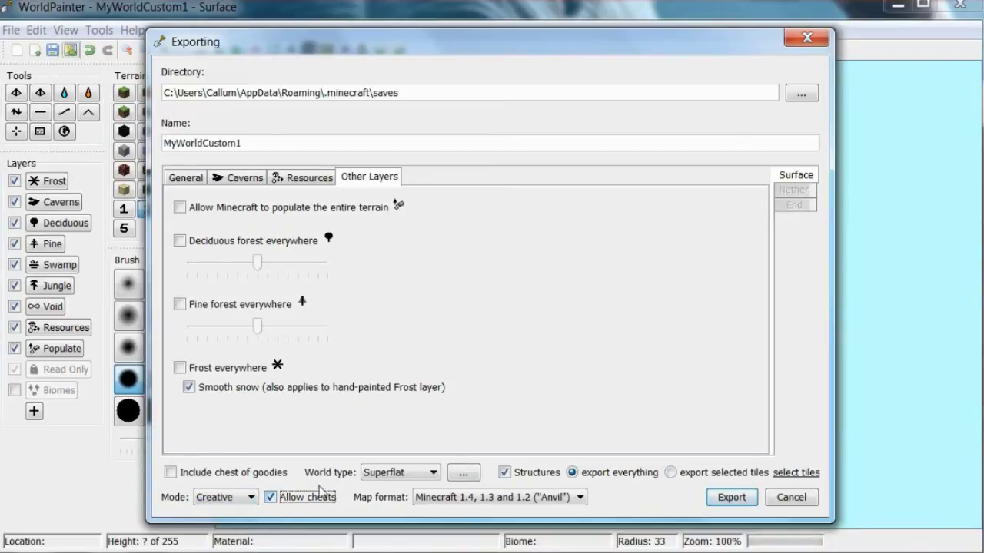
{"action": "left_click", "coordinate": [464, 501]}
{"action": "left_click", "coordinate": [740, 497]}
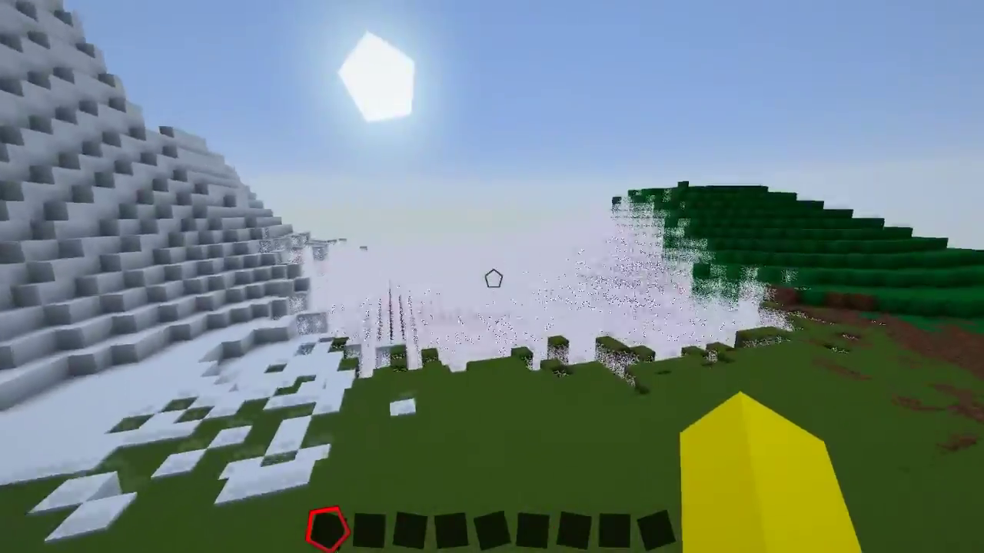
Step: Walk over the snow into the mountain's netherrack cave, out, then down into the cavern
{"action": "key", "text": "w"}
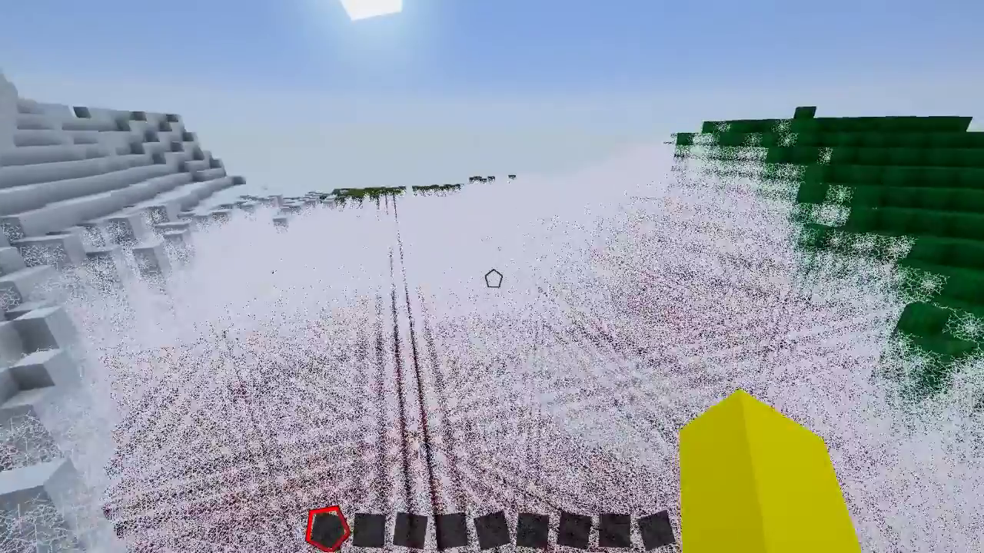
{"action": "key", "text": "F3"}
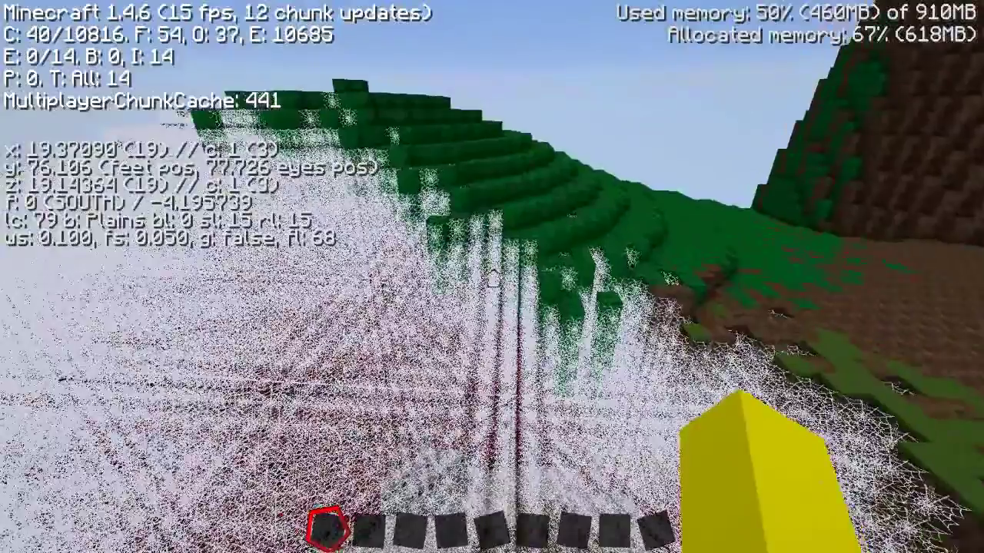
{"action": "key", "text": "F3"}
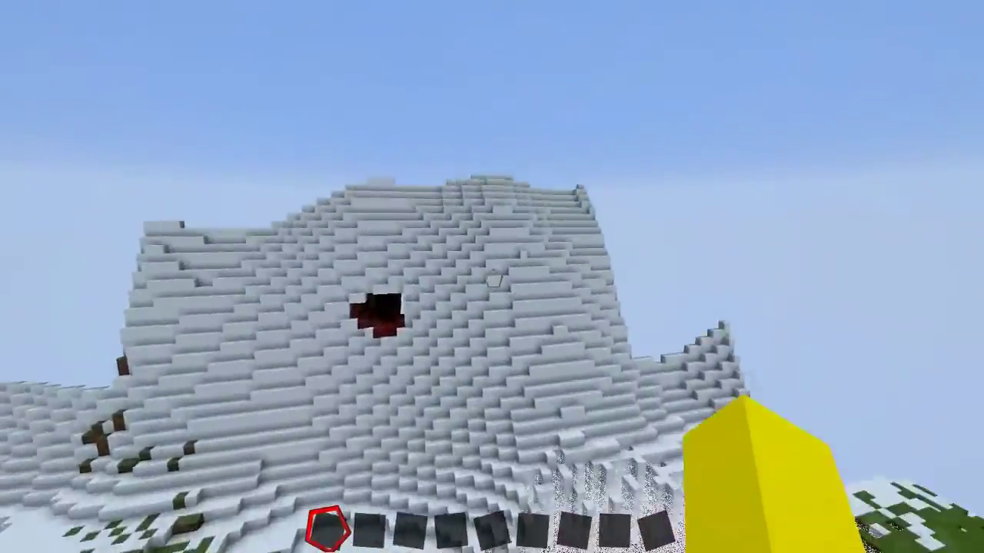
{"action": "key", "text": "w"}
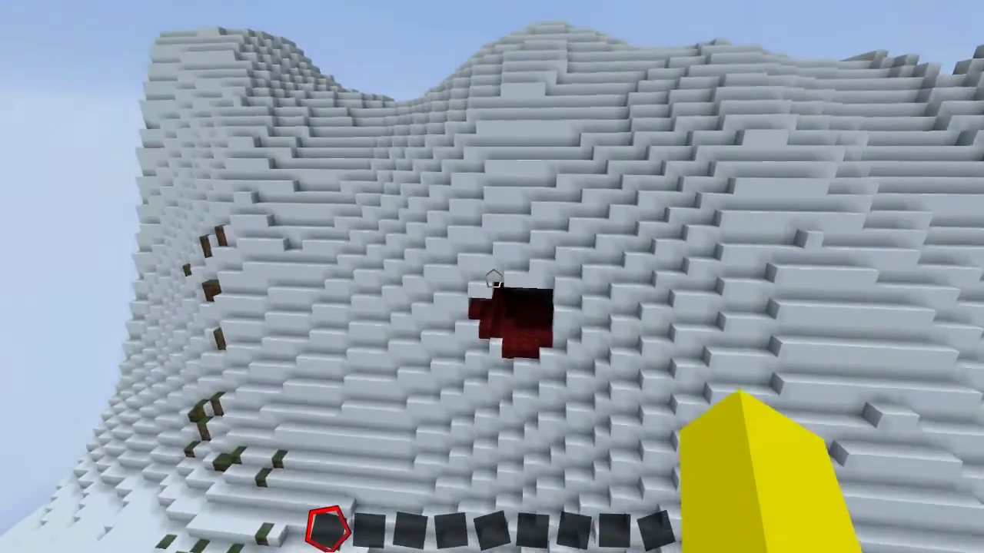
{"action": "key", "text": "w"}
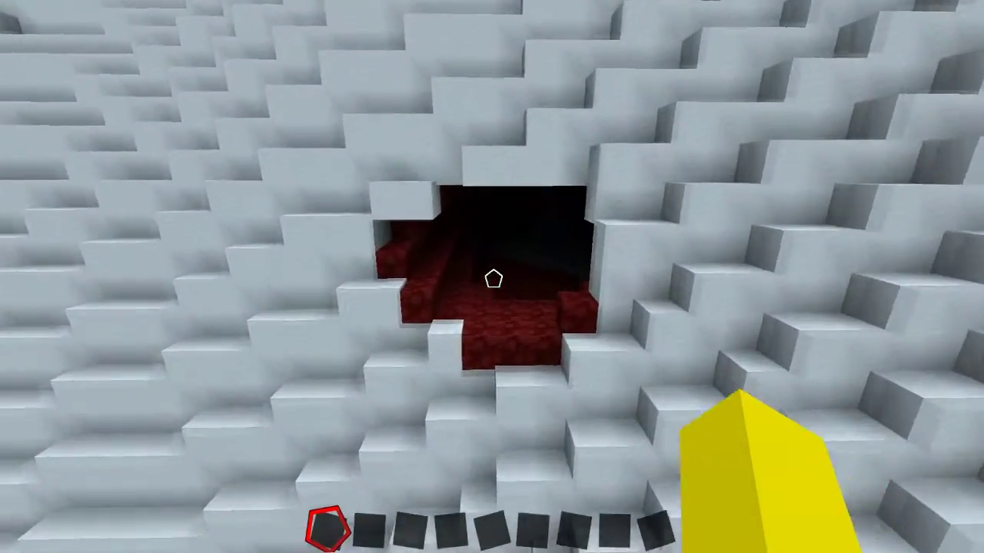
{"action": "key", "text": "w"}
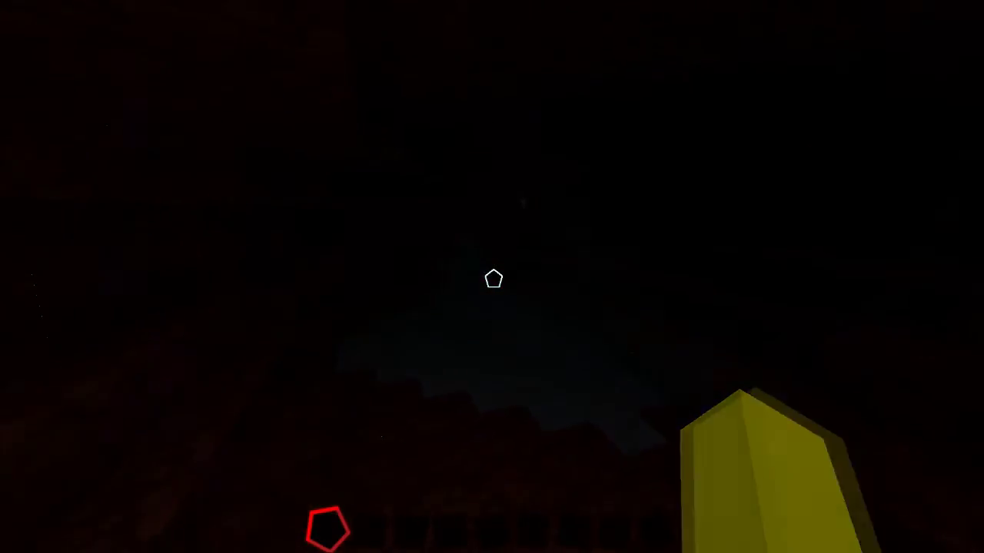
{"action": "key", "text": "w"}
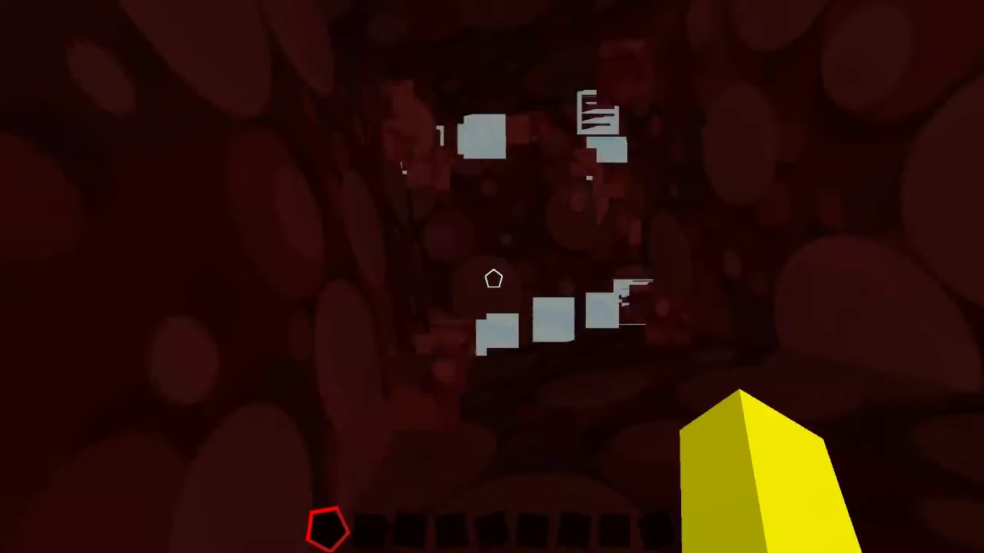
{"action": "key", "text": "w"}
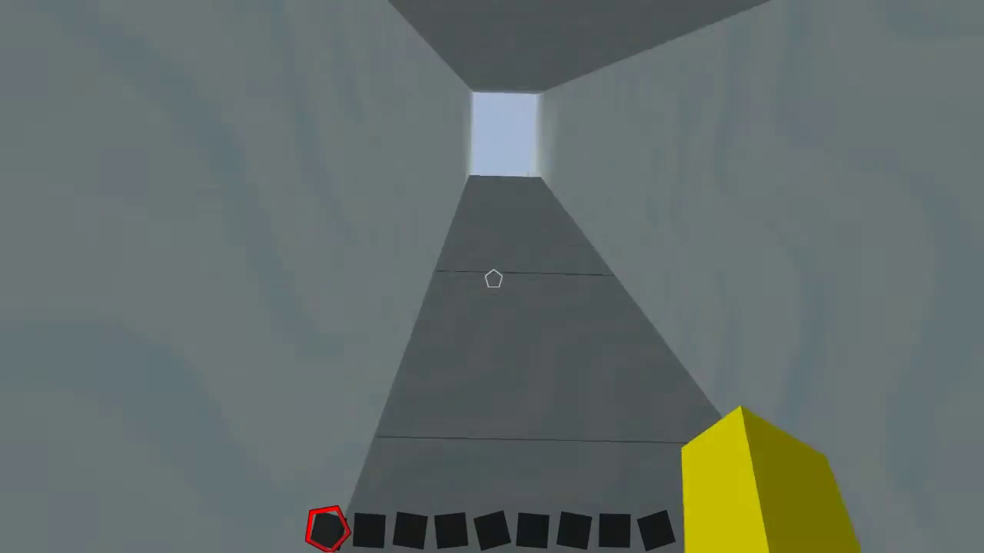
{"action": "key", "text": "w"}
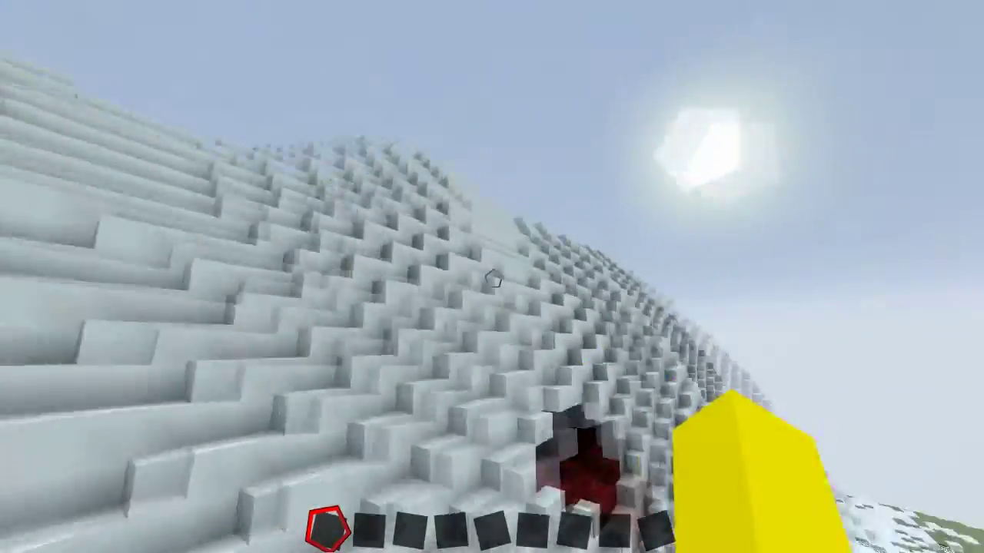
Step: Fly up over the icy hill and break a snow block ahead
{"action": "key", "text": "w"}
{"action": "key", "text": "F3"}
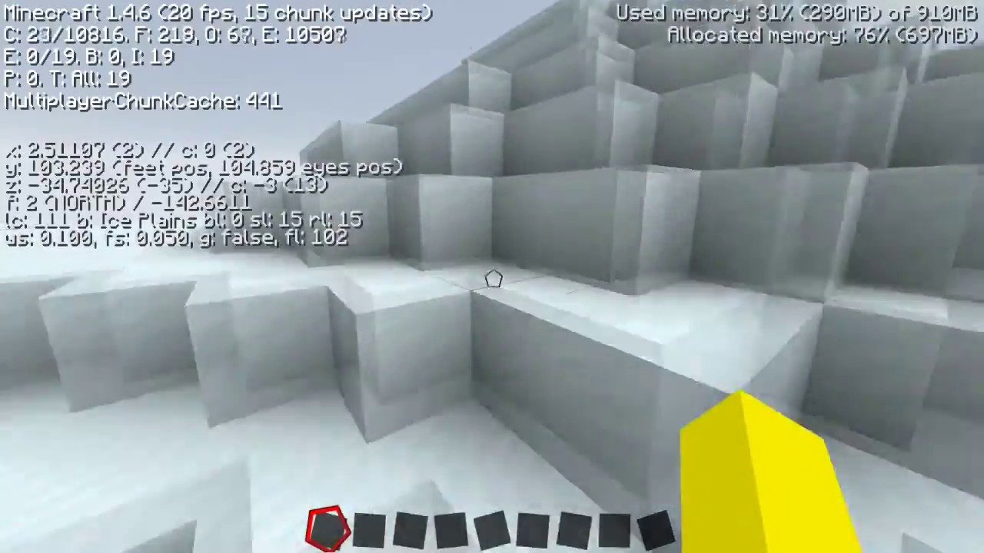
{"action": "key", "text": "space"}
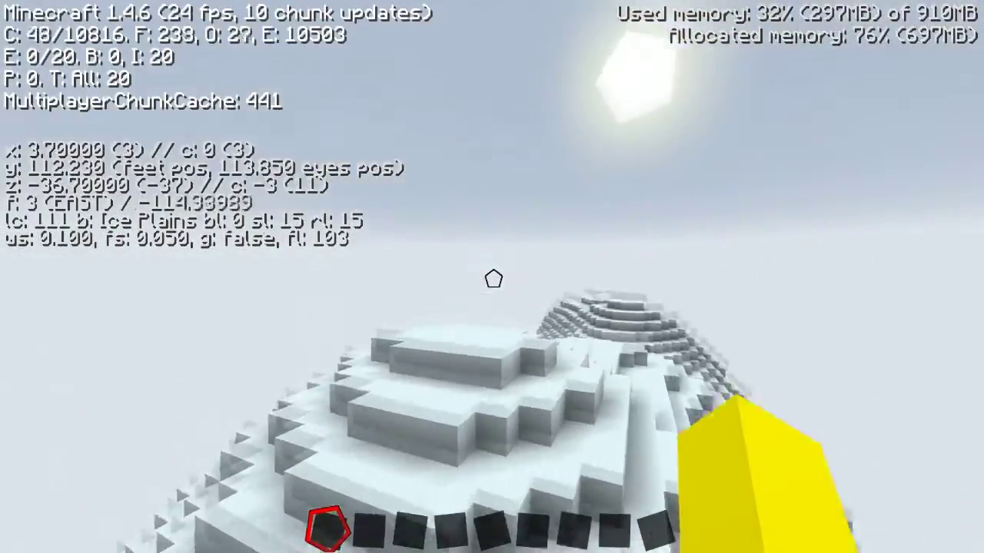
{"action": "key", "text": "w"}
{"action": "key", "text": "F3"}
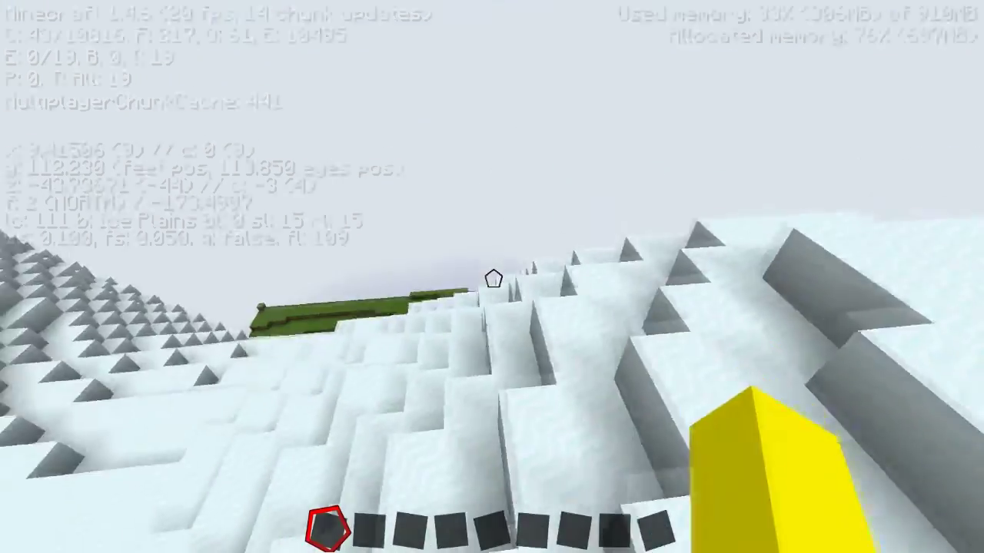
{"action": "left_click", "coordinate": [494, 279]}
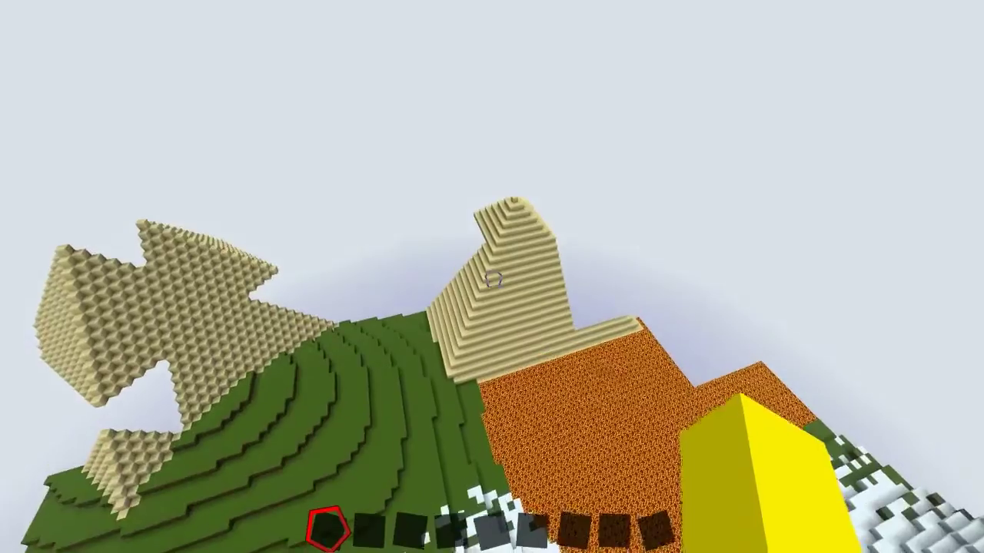
Step: Fly around the sand pyramids and lava field to view them
{"action": "key", "text": "s"}
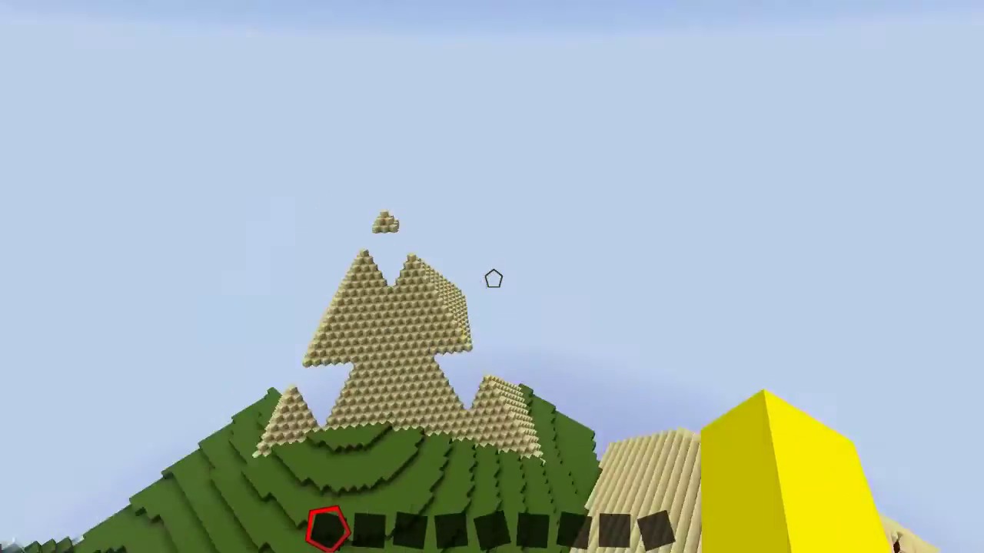
{"action": "key", "text": "w"}
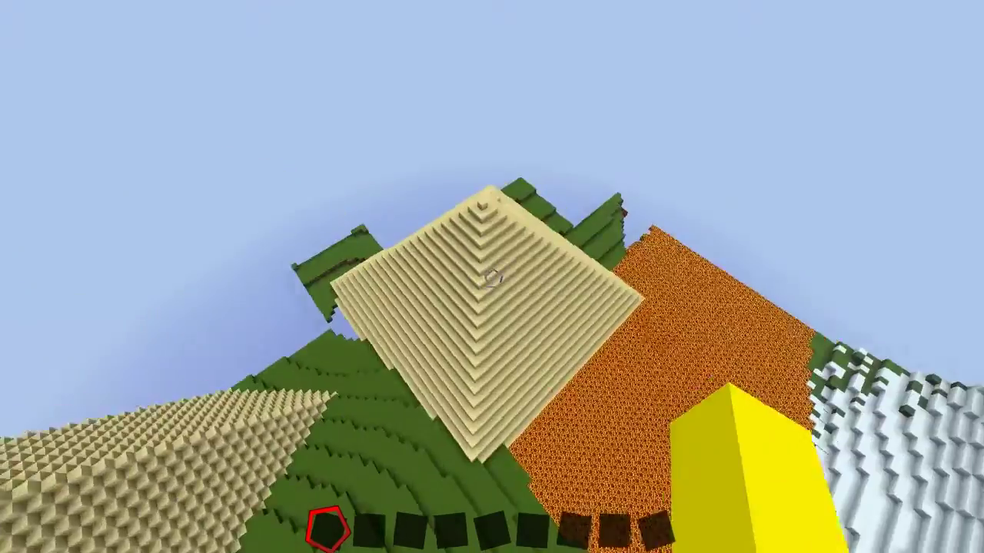
{"action": "key", "text": "w"}
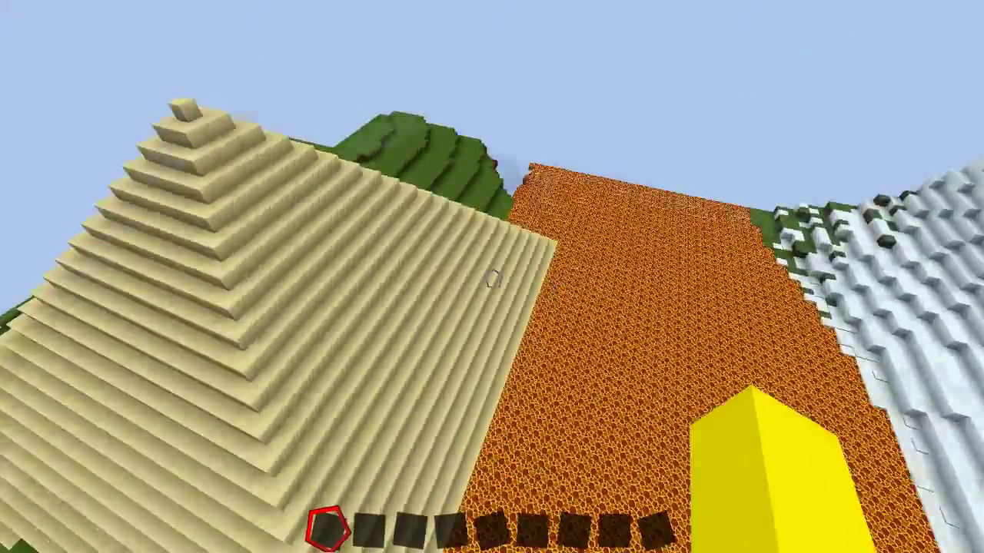
{"action": "key", "text": "s"}
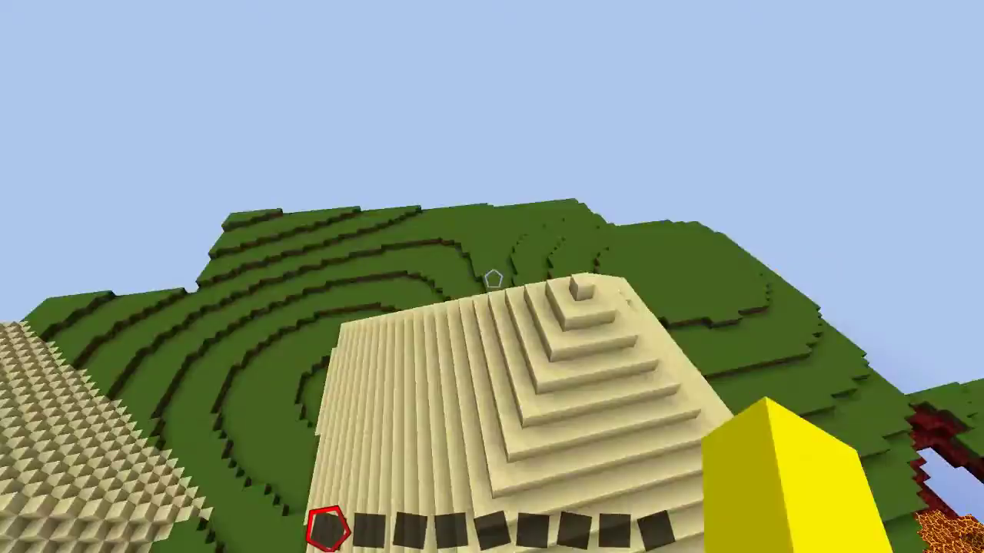
Step: Fly into the snowy mountain's netherrack crater, back out, and blast the pink ground
{"action": "key", "text": "w"}
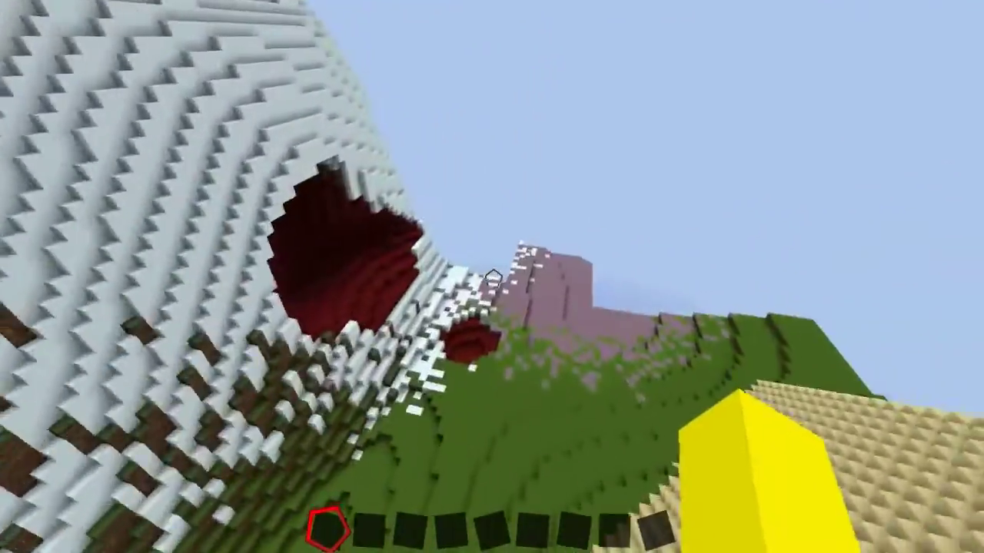
{"action": "key", "text": "w"}
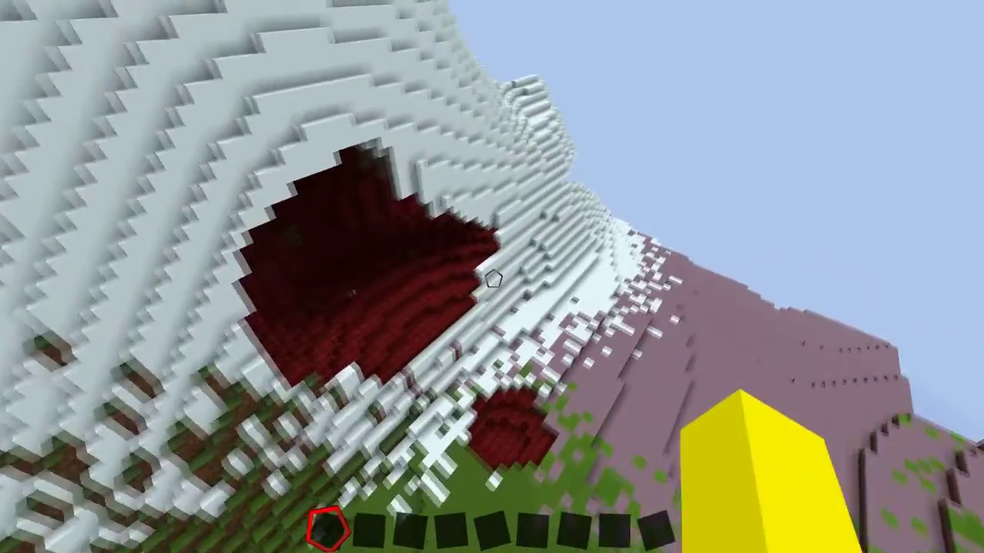
{"action": "key", "text": "w"}
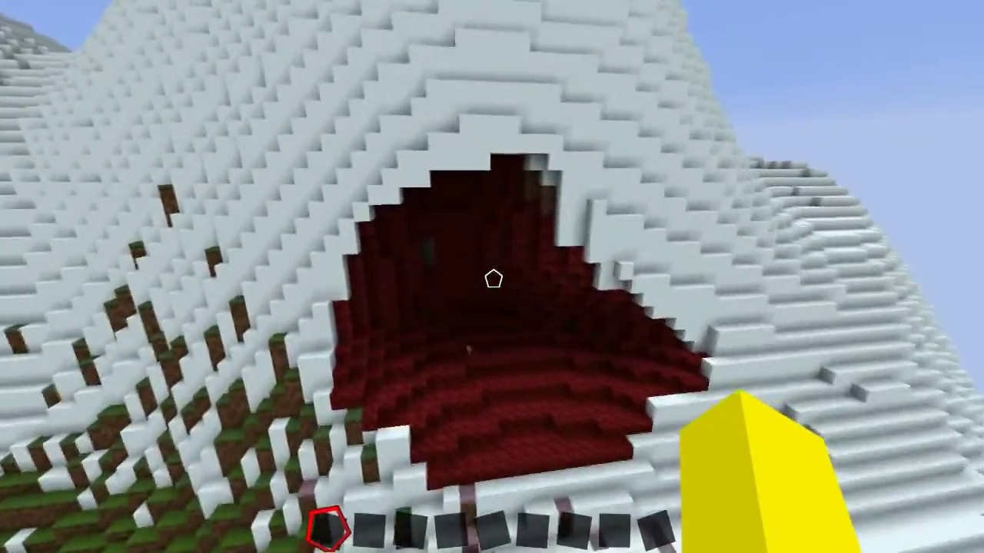
{"action": "key", "text": "w"}
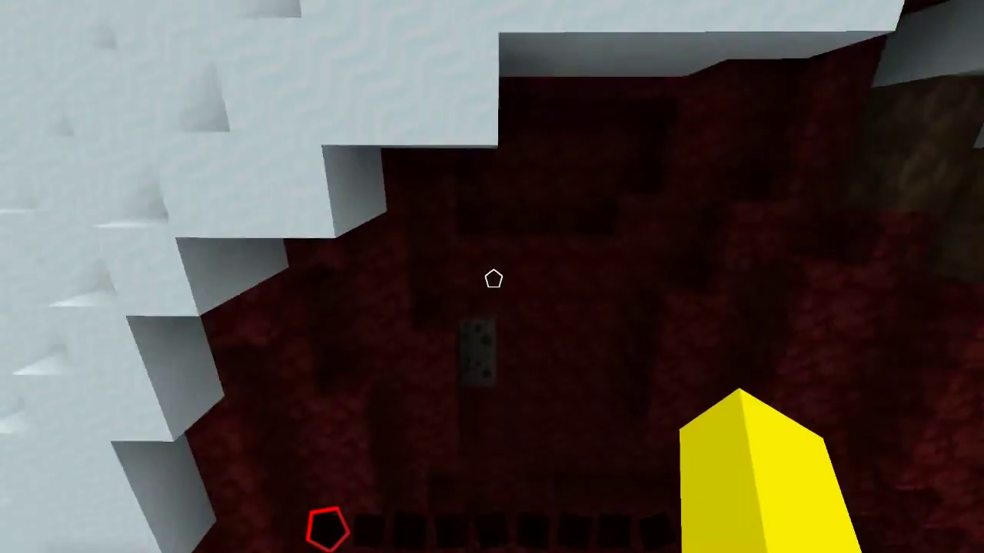
{"action": "key", "text": "w"}
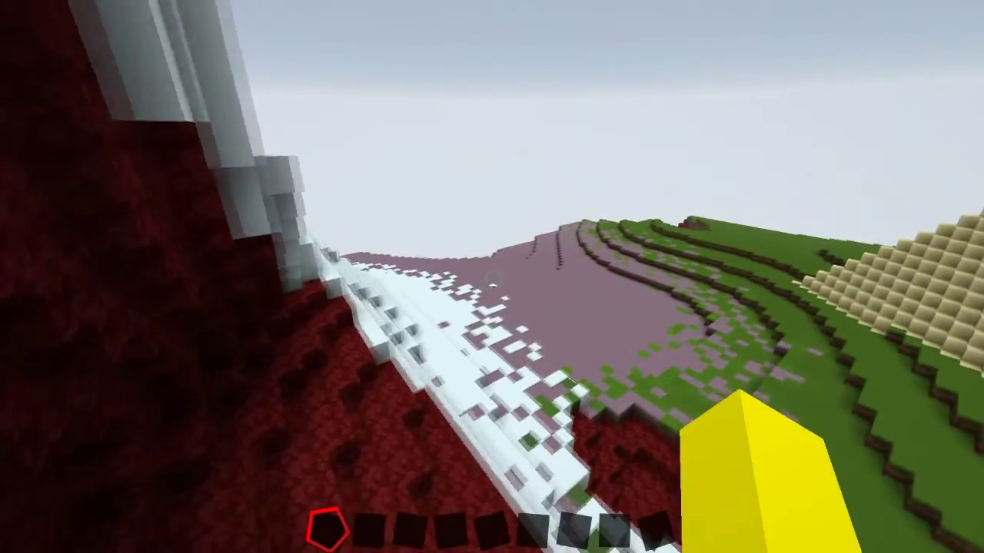
{"action": "right_click", "coordinate": [492, 283]}
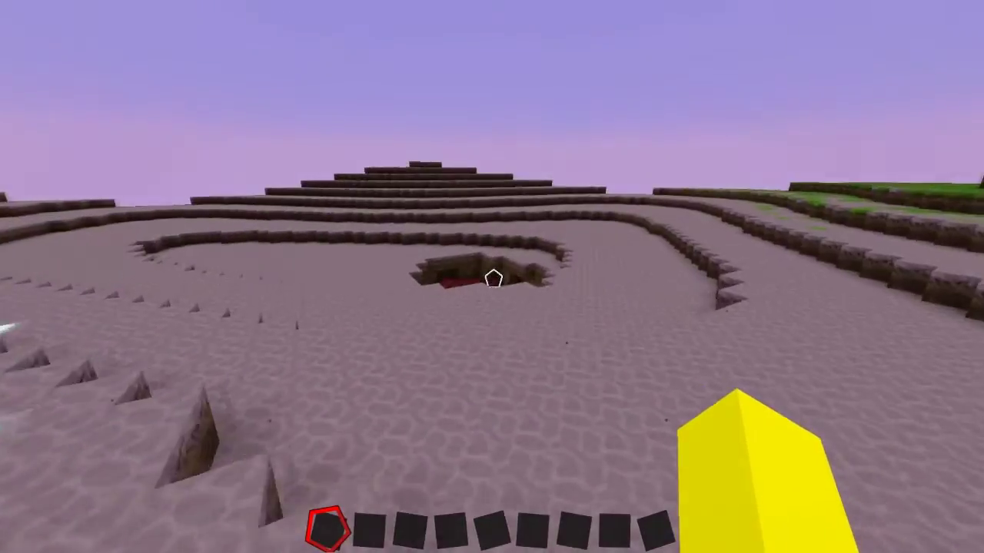
Step: Check position and biome with F3 while walking toward the pit in the pink ground
{"action": "key", "text": "w"}
{"action": "key", "text": "F3"}
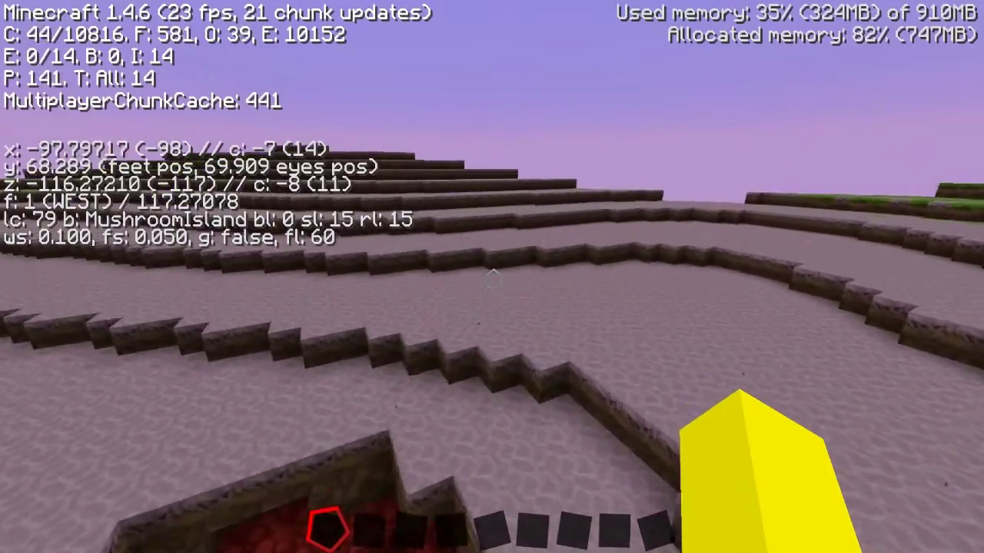
{"action": "key", "text": "F3"}
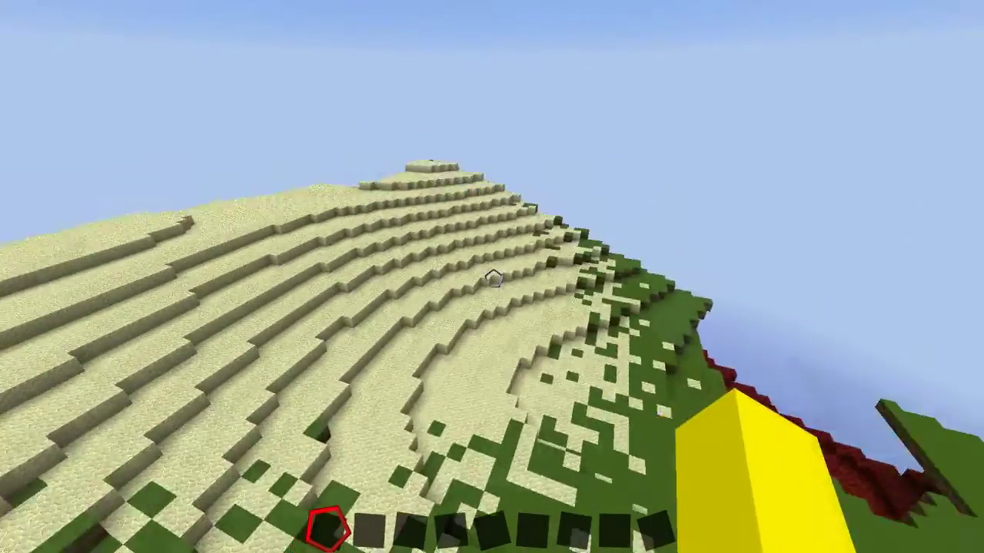
Step: Toggle the F3 position readout and walk toward the sand pyramid
{"action": "key", "text": "F3"}
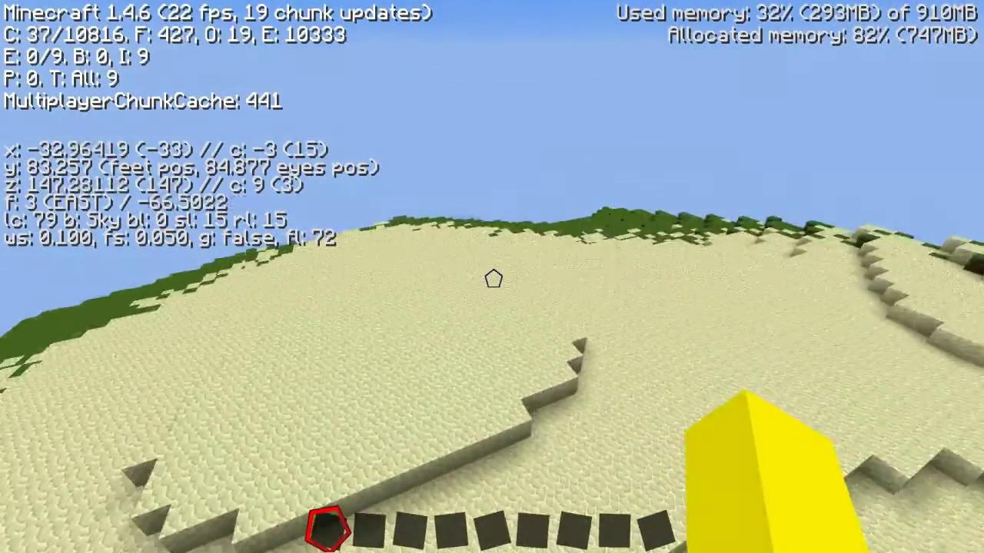
{"action": "key", "text": "F3"}
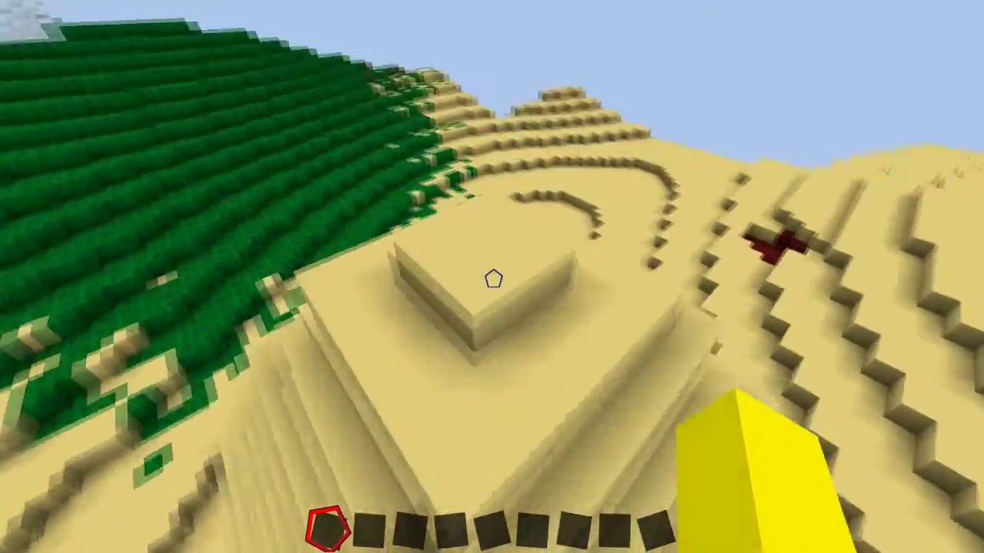
{"action": "key", "text": "F3"}
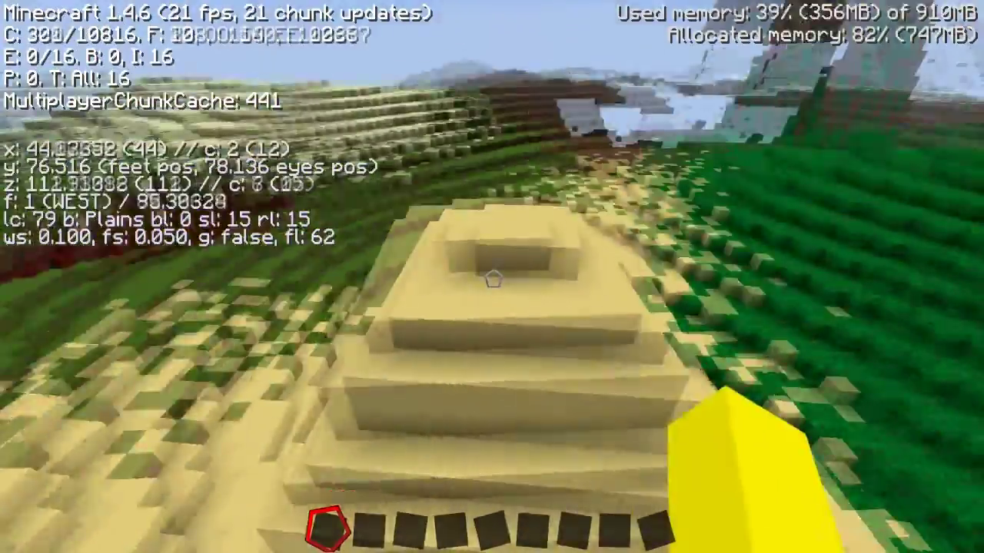
{"action": "key", "text": "F3"}
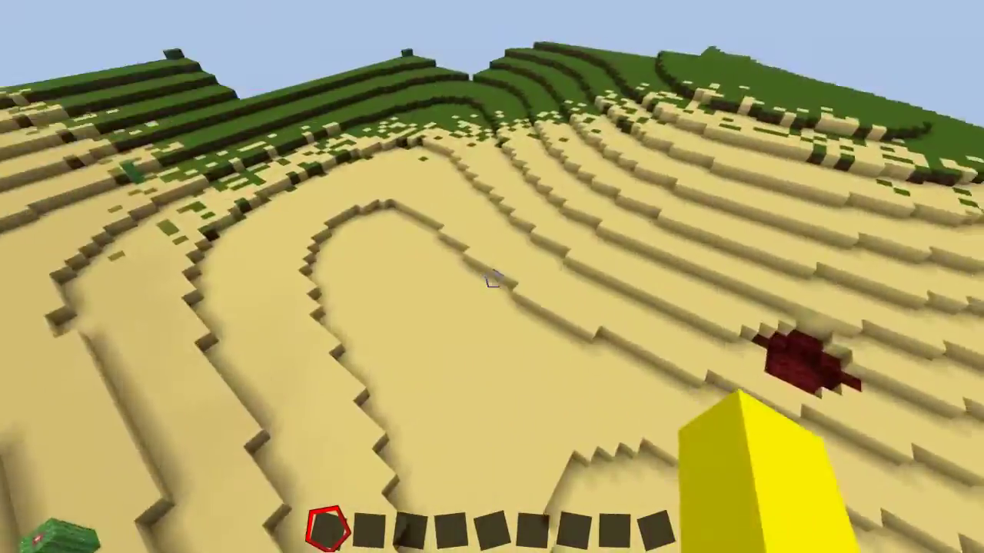
{"action": "key", "text": "F3"}
{"action": "key", "text": "w"}
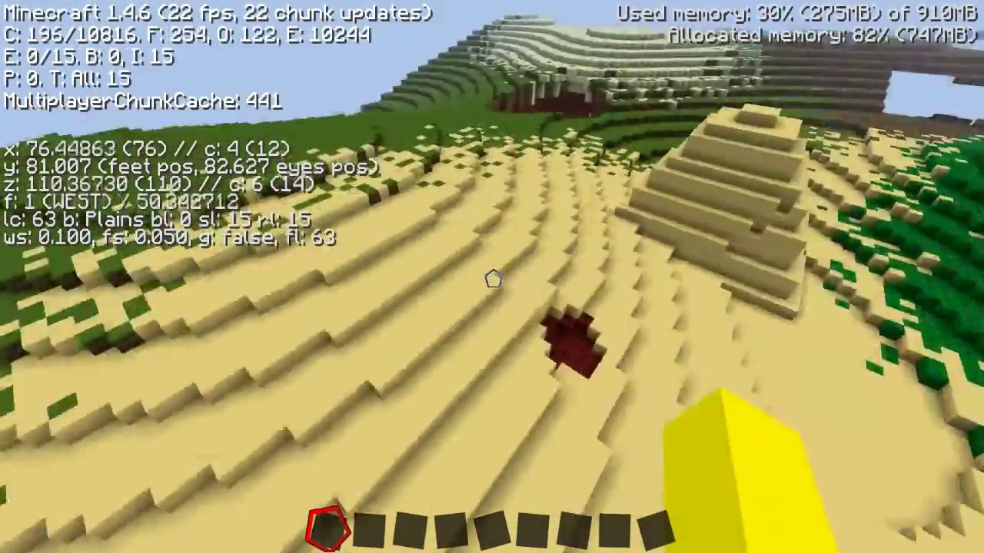
{"action": "key", "text": "w"}
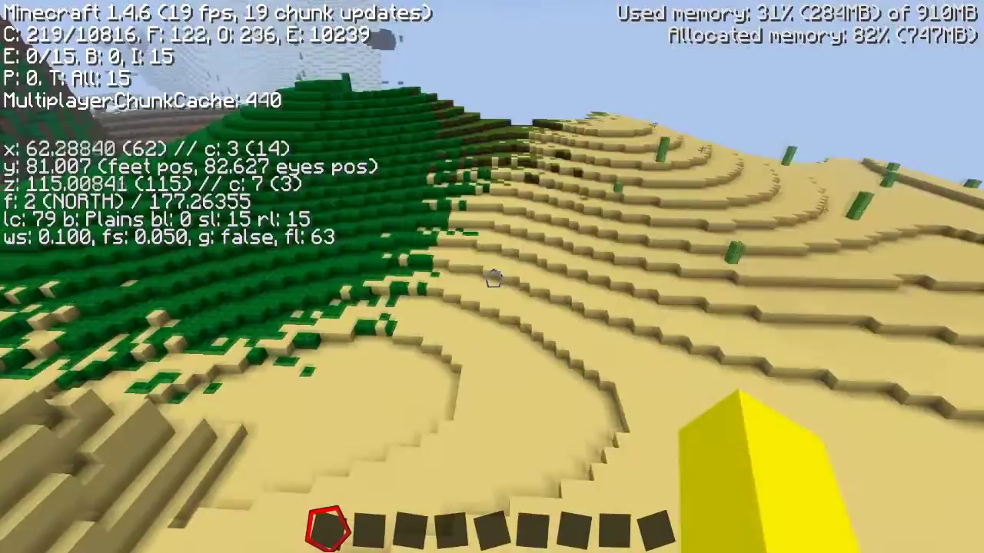
{"action": "key", "text": "w"}
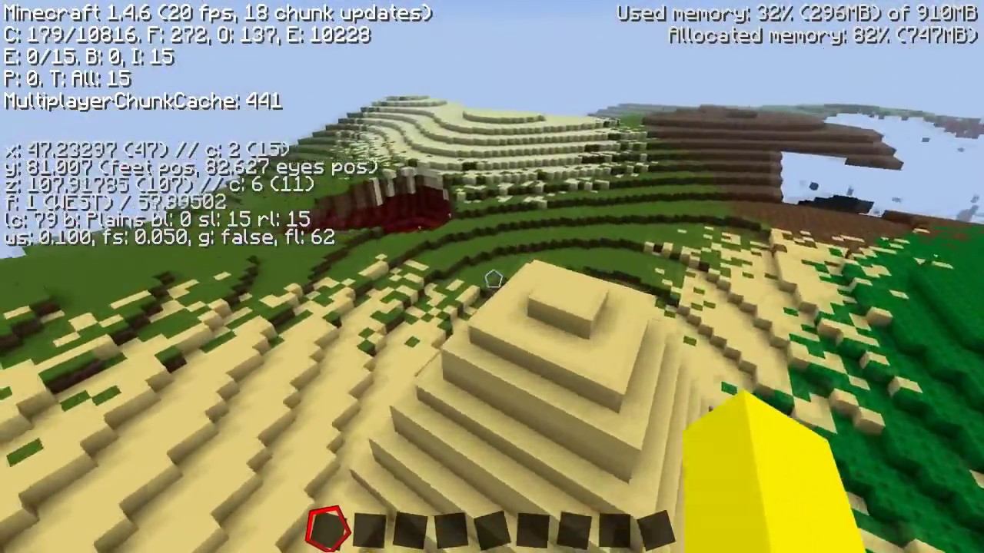
Step: Fly east across the desert terraces and dunes, then along the black ridge
{"action": "key", "text": "w"}
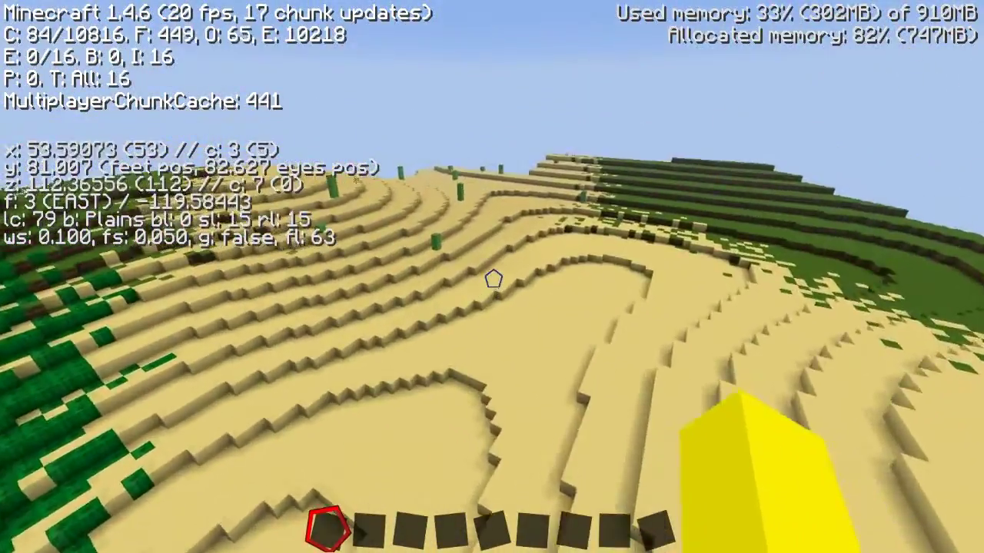
{"action": "key", "text": "w"}
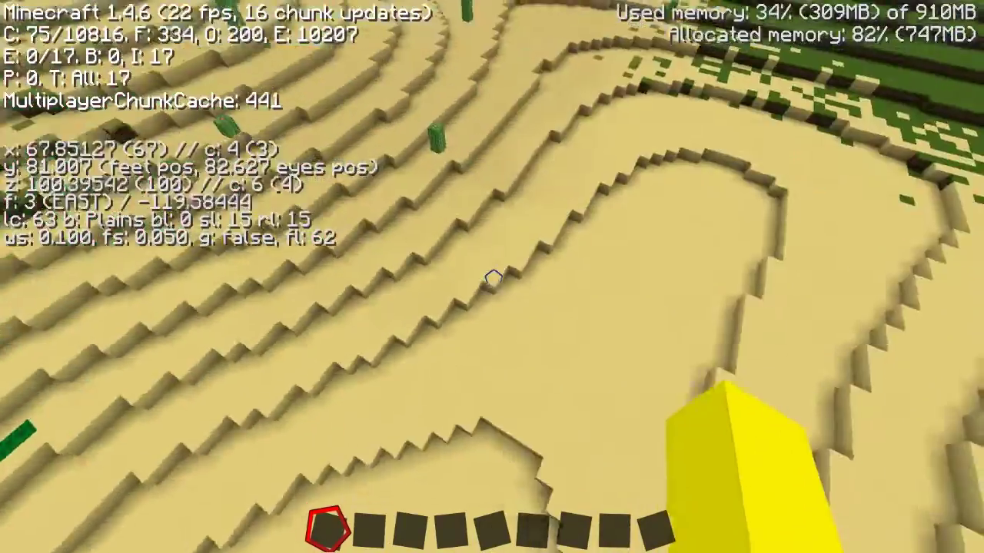
{"action": "key", "text": "w"}
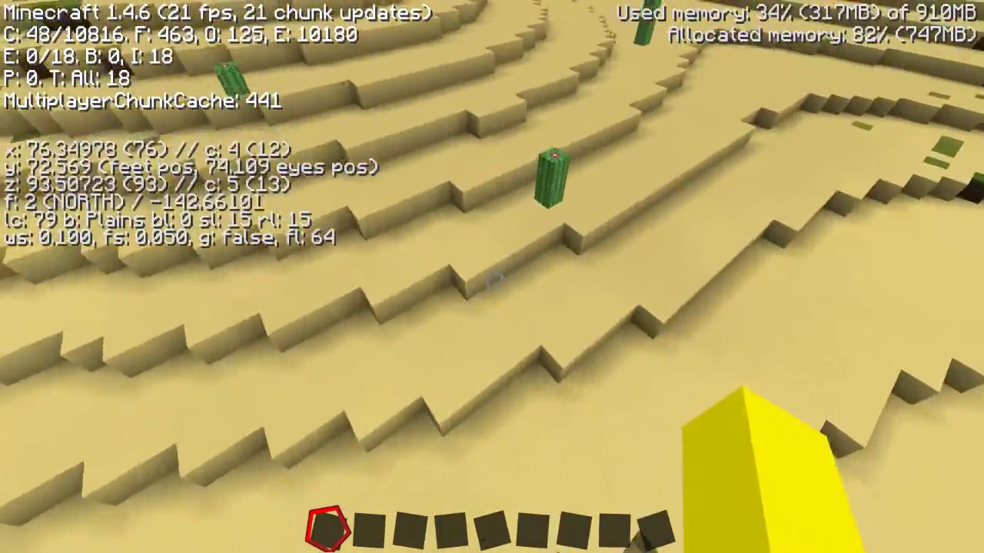
{"action": "key", "text": "w"}
{"action": "key", "text": "space"}
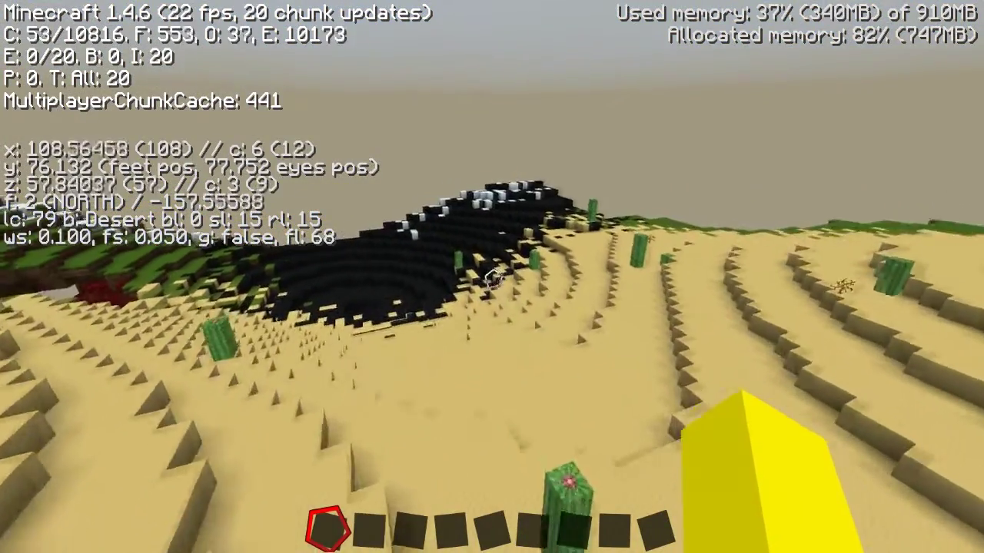
{"action": "key", "text": "w"}
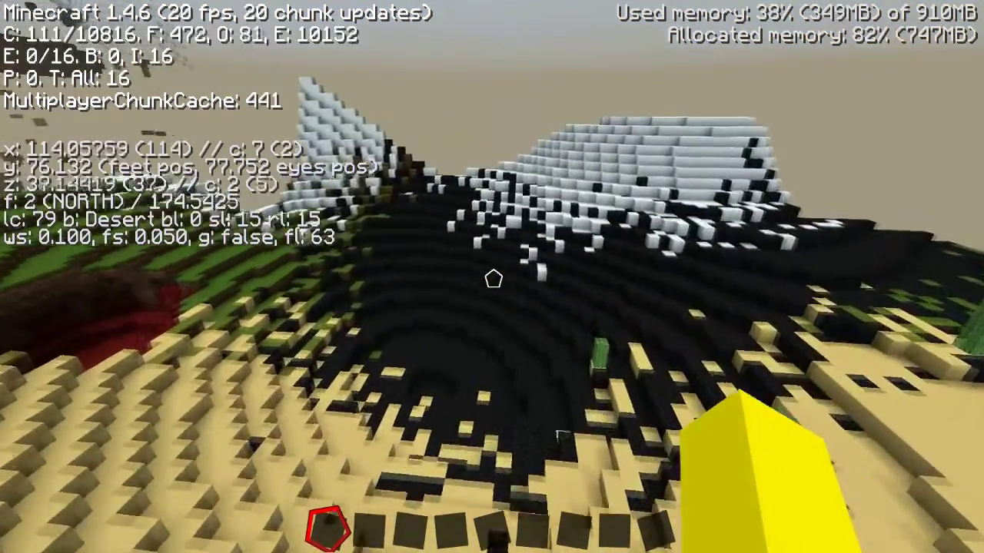
{"action": "key", "text": "w"}
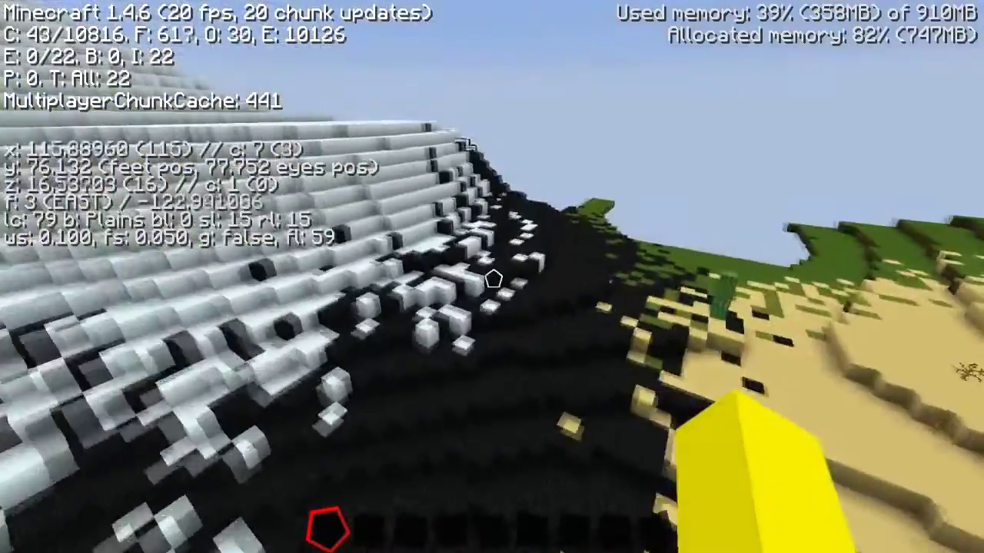
{"action": "key", "text": "F3"}
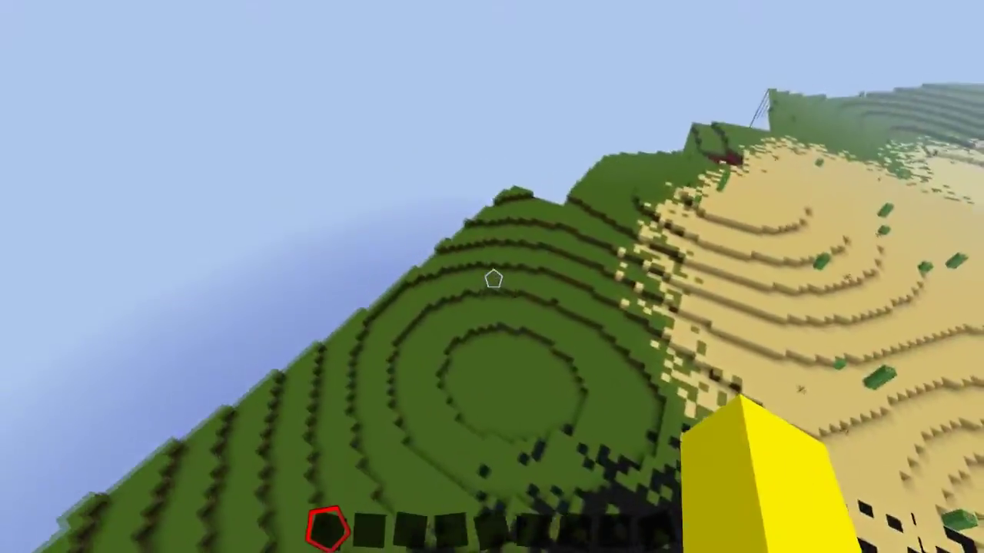
Step: Fly over the stepped snowy summit and plateau toward the lava pool and green hill
{"action": "key", "text": "w"}
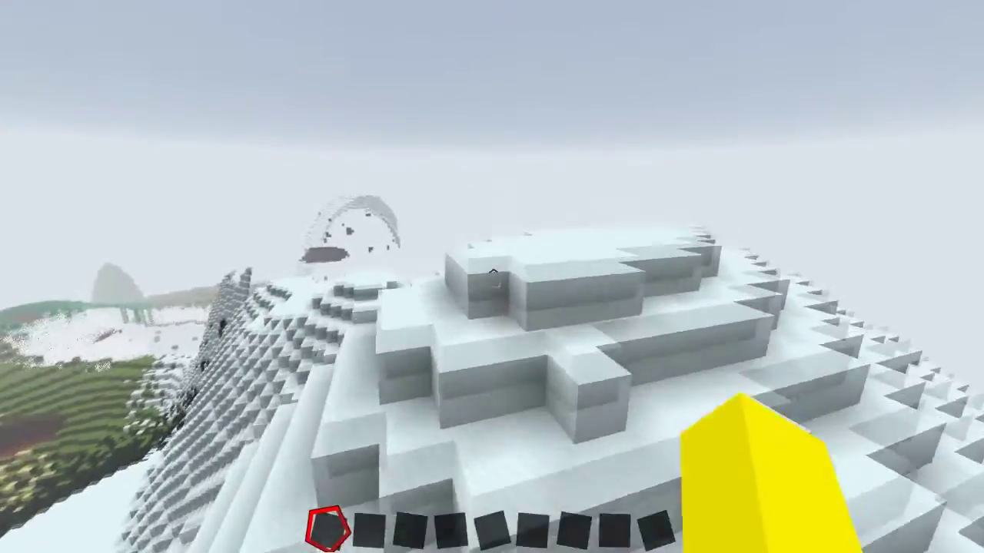
{"action": "key", "text": "w"}
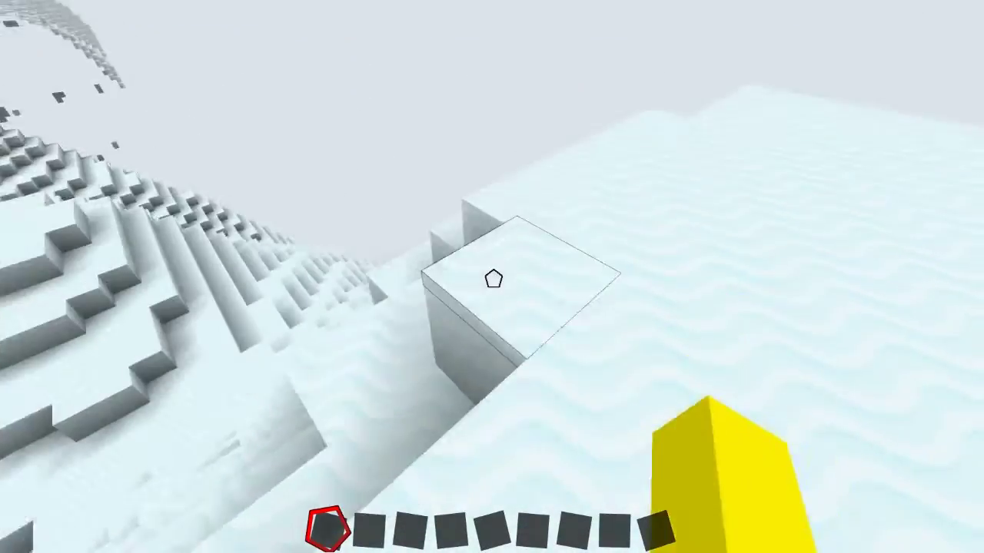
{"action": "key", "text": "w"}
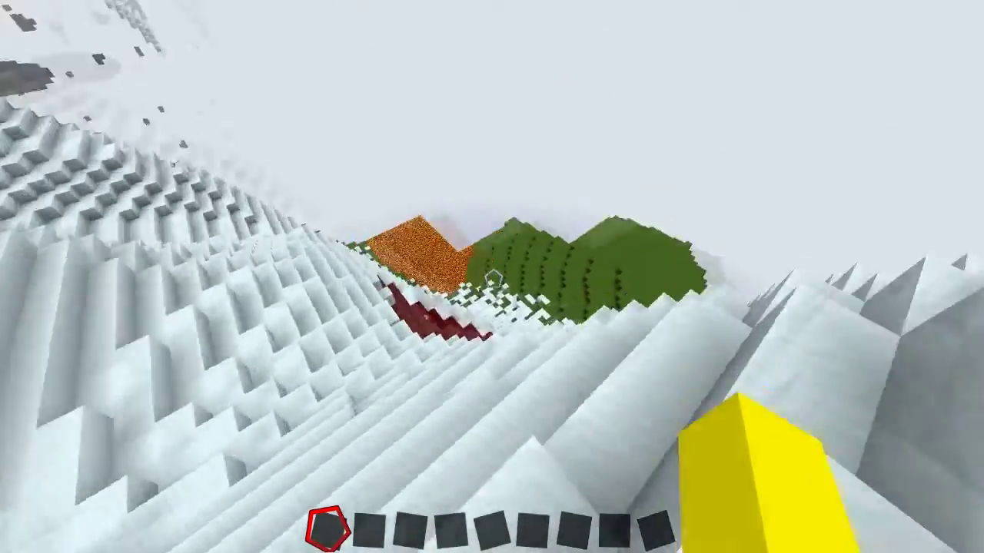
{"action": "key", "text": "w"}
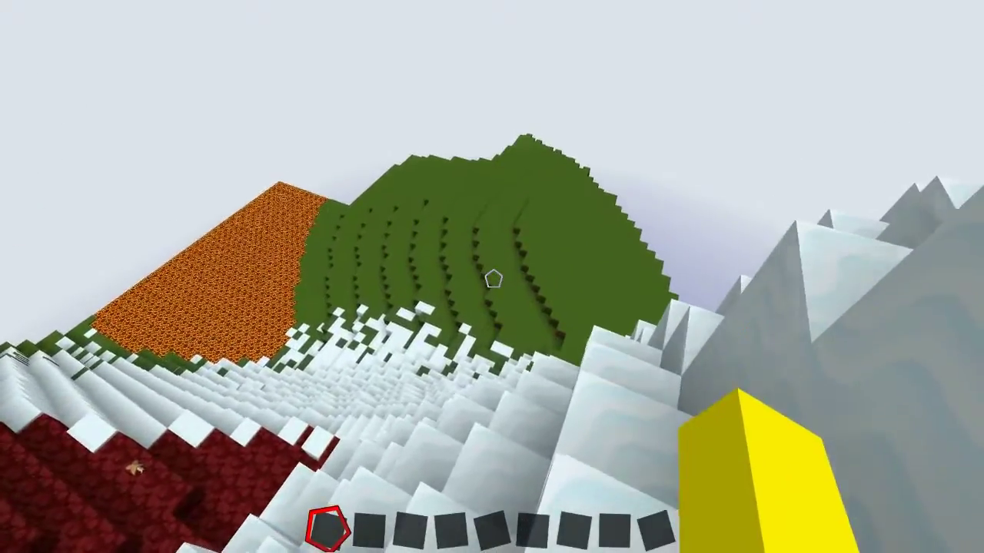